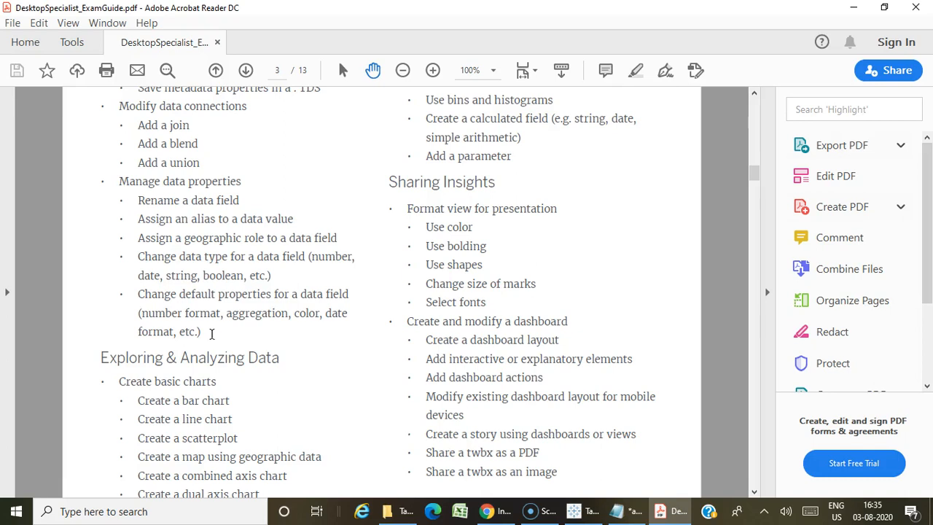
Switch to Tableau and examine the geographic role of the Country field on the Southern_Region data source page.
{"action": "left_click", "coordinate": [202, 336]}
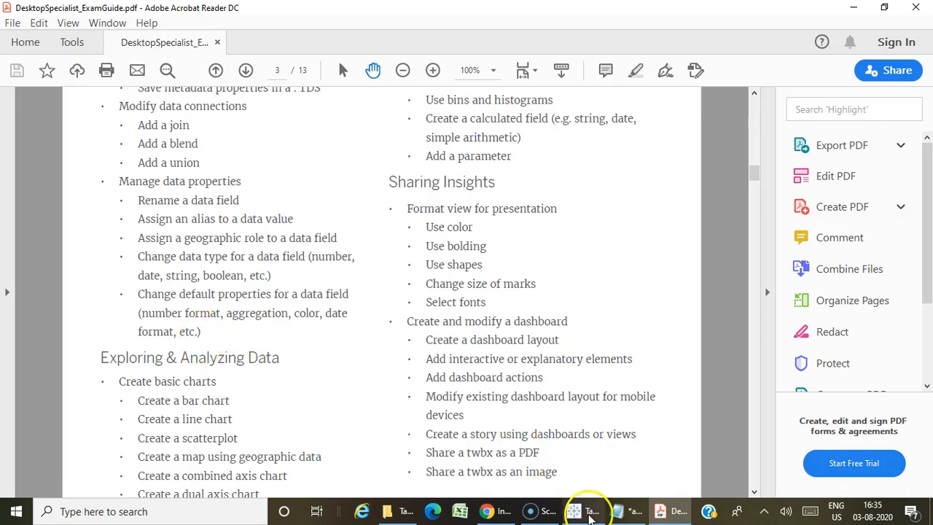
{"action": "left_click", "coordinate": [589, 514]}
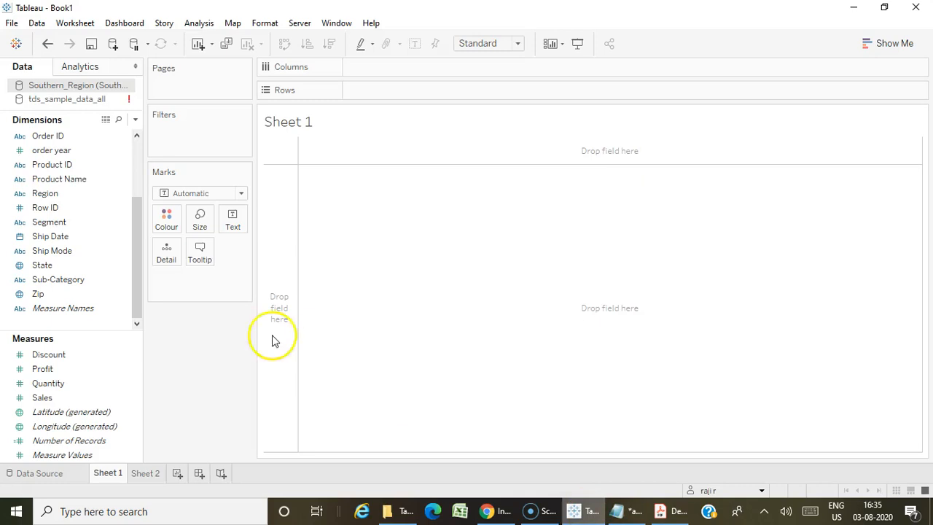
{"action": "left_click", "coordinate": [65, 475]}
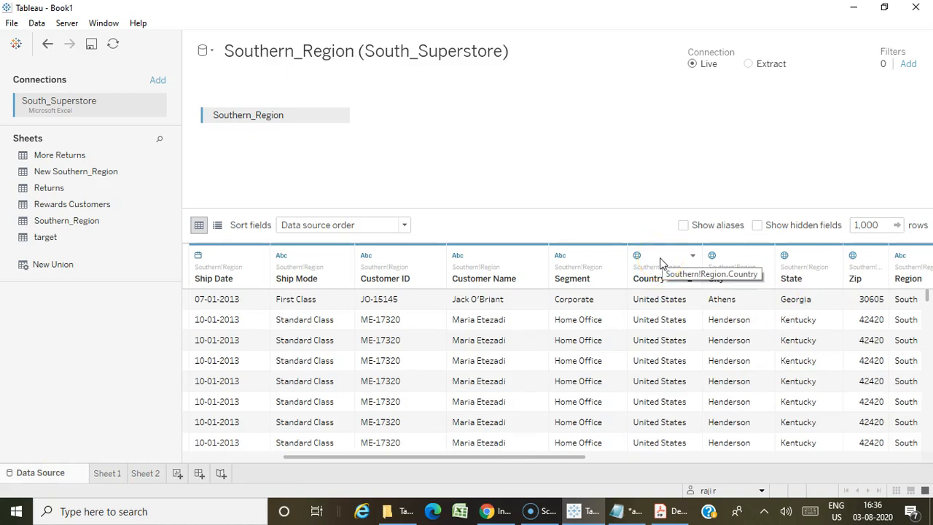
{"action": "left_click", "coordinate": [635, 256]}
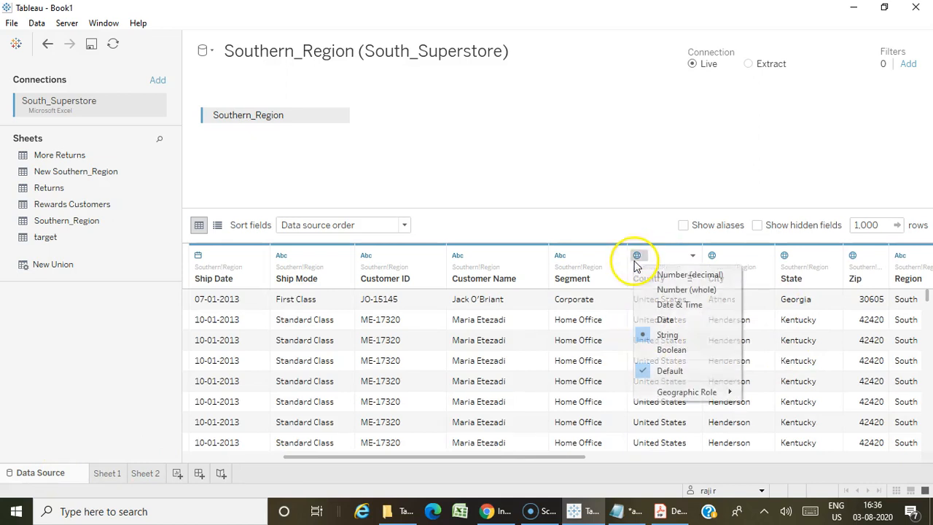
{"action": "mouse_move", "coordinate": [689, 393]}
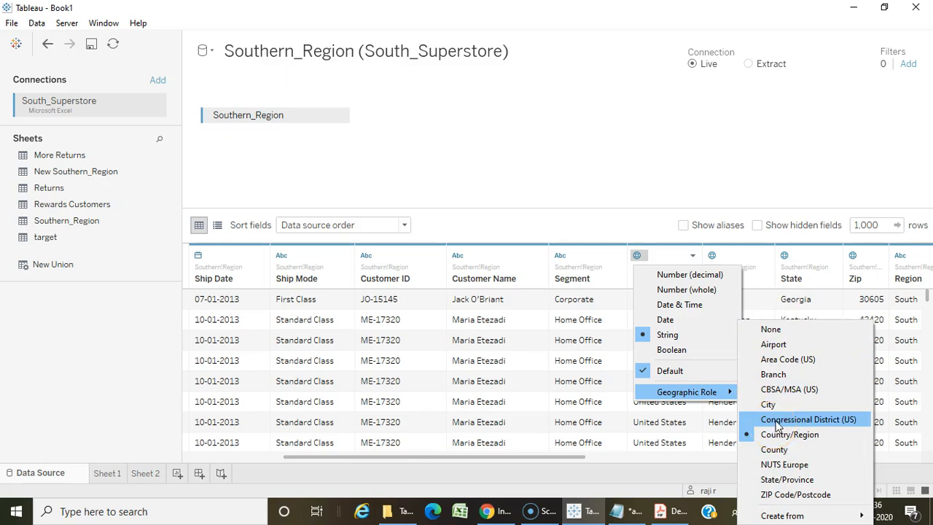
Examine the geographic role assigned to the State field in the same data source.
{"action": "left_click", "coordinate": [785, 255]}
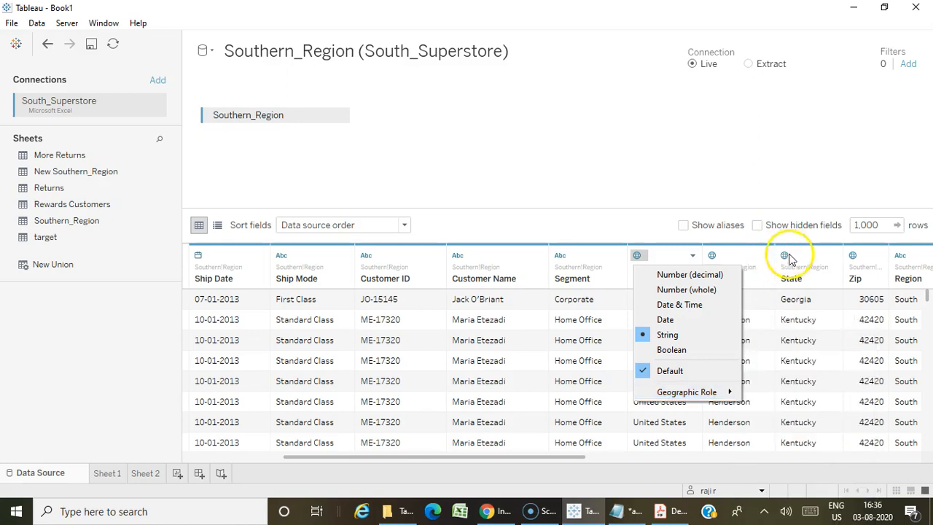
{"action": "left_click", "coordinate": [786, 255]}
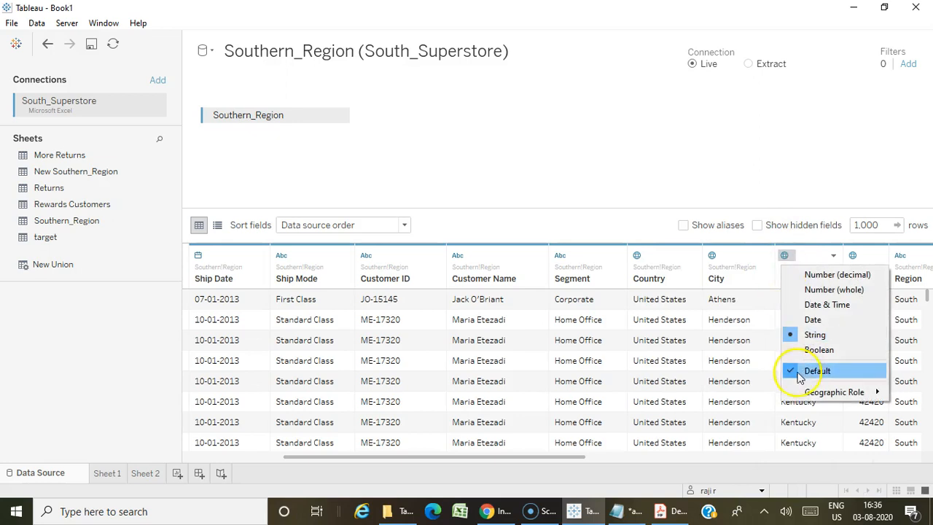
{"action": "left_click", "coordinate": [792, 399]}
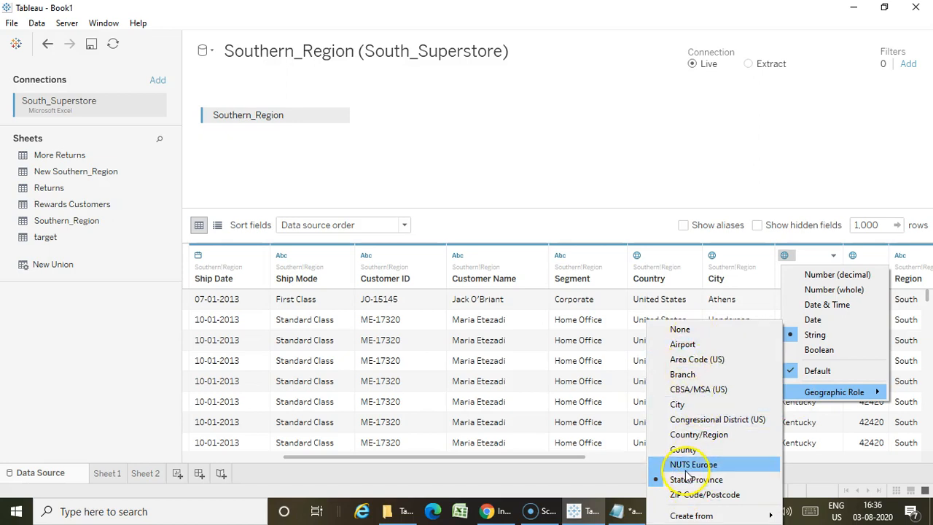
{"action": "left_click", "coordinate": [604, 114]}
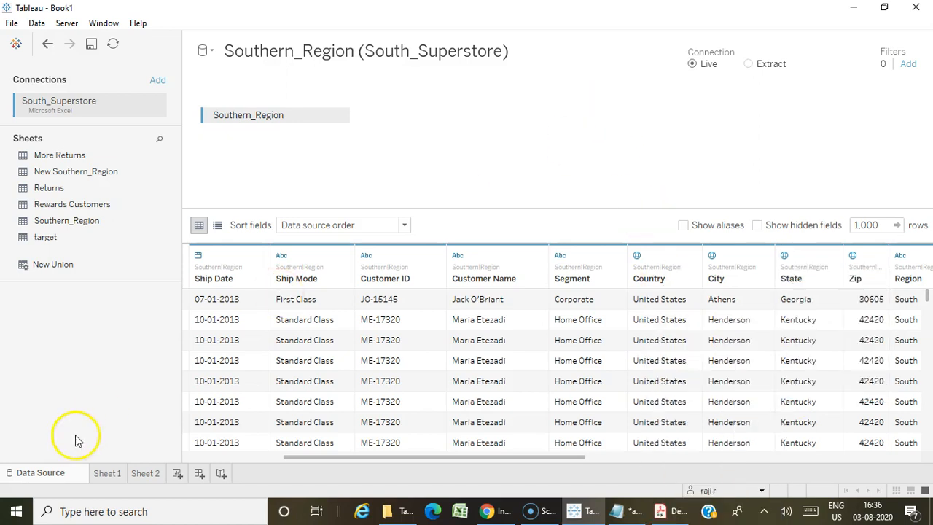
Go to Sheet 1 and examine its dimensions and the generated Latitude and Longitude measures.
{"action": "left_click", "coordinate": [106, 473]}
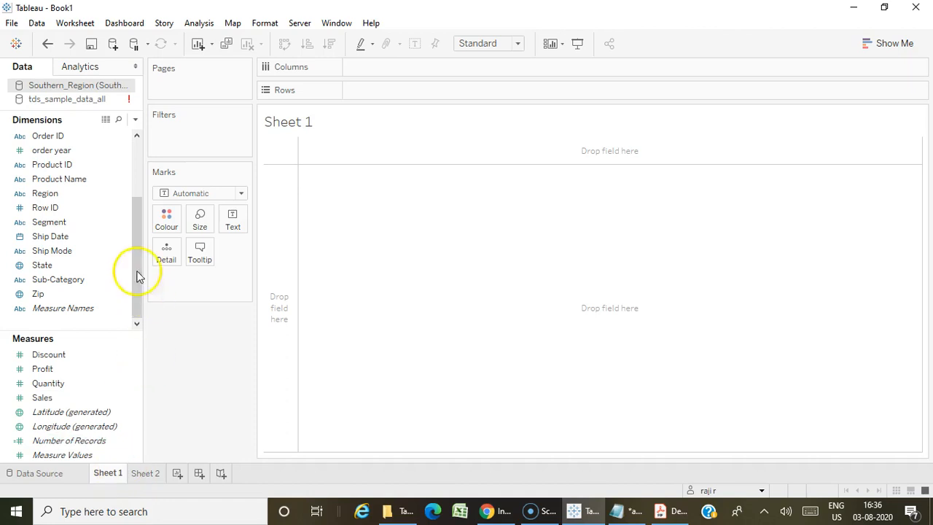
{"action": "left_click", "coordinate": [89, 207]}
{"action": "scroll", "coordinate": [89, 208], "scroll_direction": "up", "scroll_amount": 2}
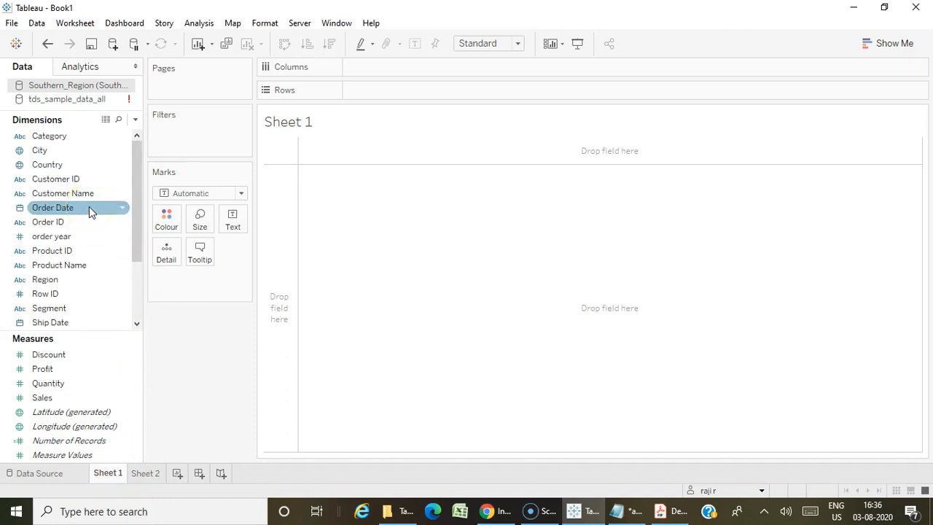
{"action": "scroll", "coordinate": [89, 208], "scroll_direction": "down", "scroll_amount": 1}
{"action": "left_click", "coordinate": [79, 413]}
{"action": "left_click", "coordinate": [79, 428]}
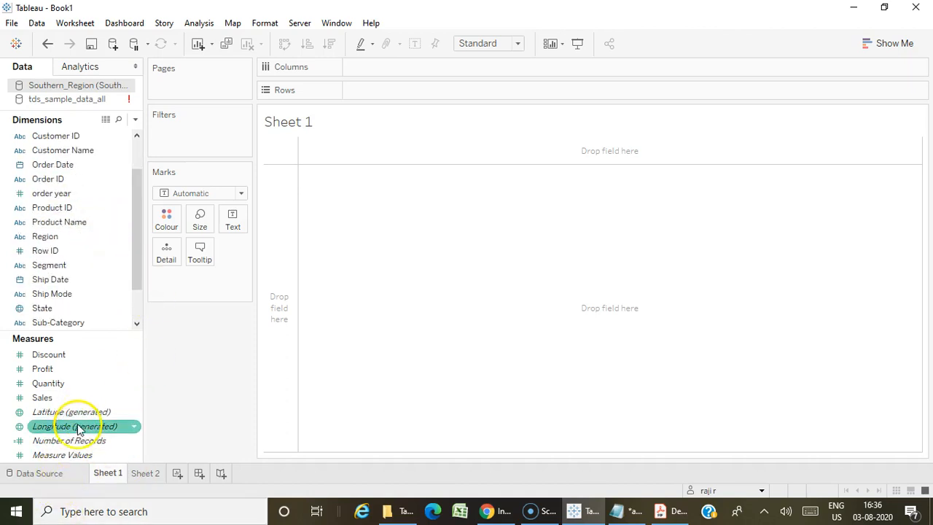
{"action": "left_click", "coordinate": [85, 414]}
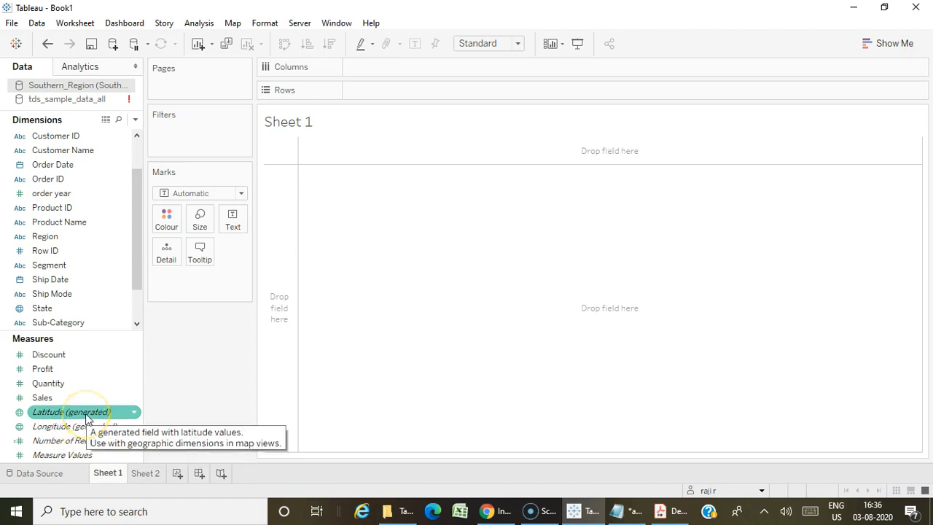
{"action": "left_click", "coordinate": [85, 427]}
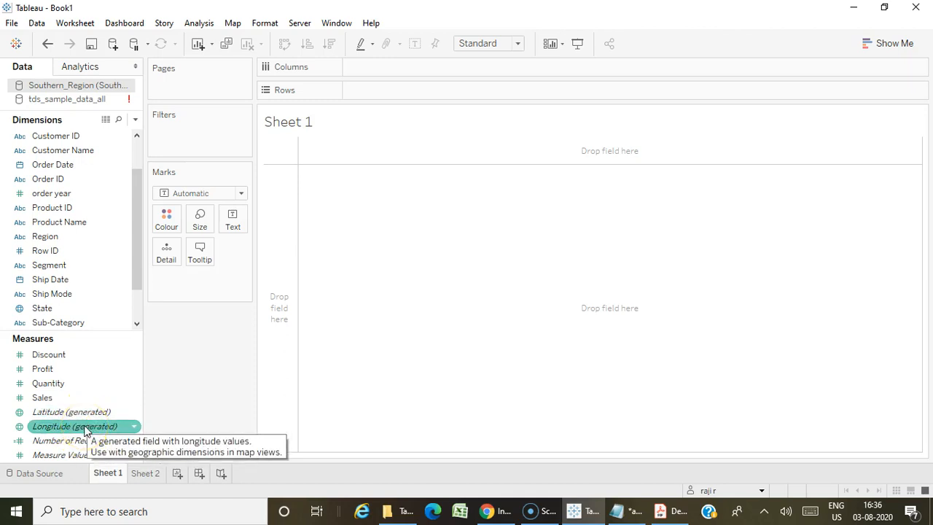
{"action": "left_click", "coordinate": [93, 414]}
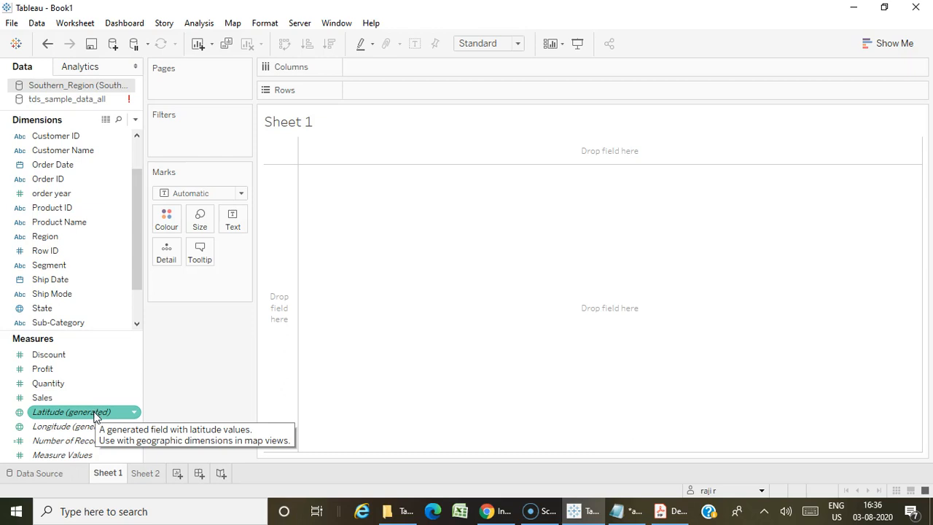
{"action": "left_click", "coordinate": [67, 428]}
{"action": "left_click", "coordinate": [73, 413]}
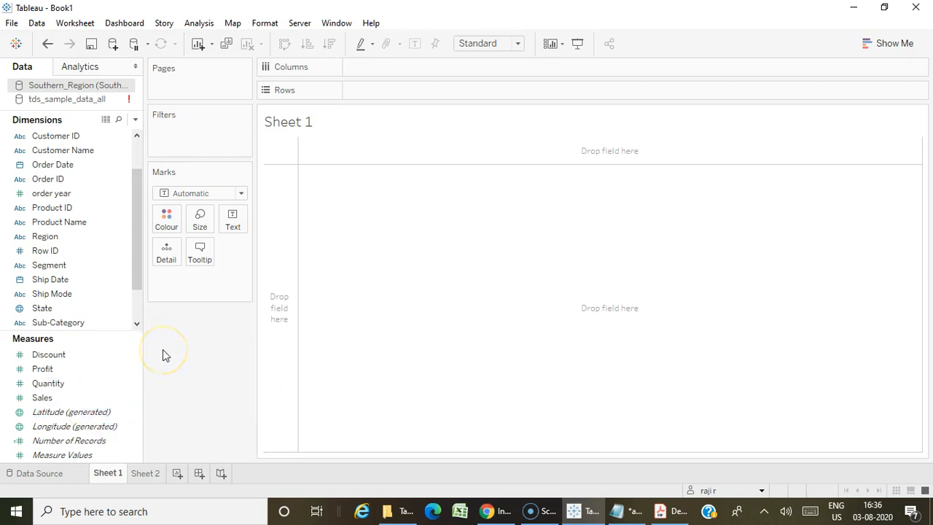
Look up in Show Me which fields a map chart requires.
{"action": "left_click", "coordinate": [894, 43]}
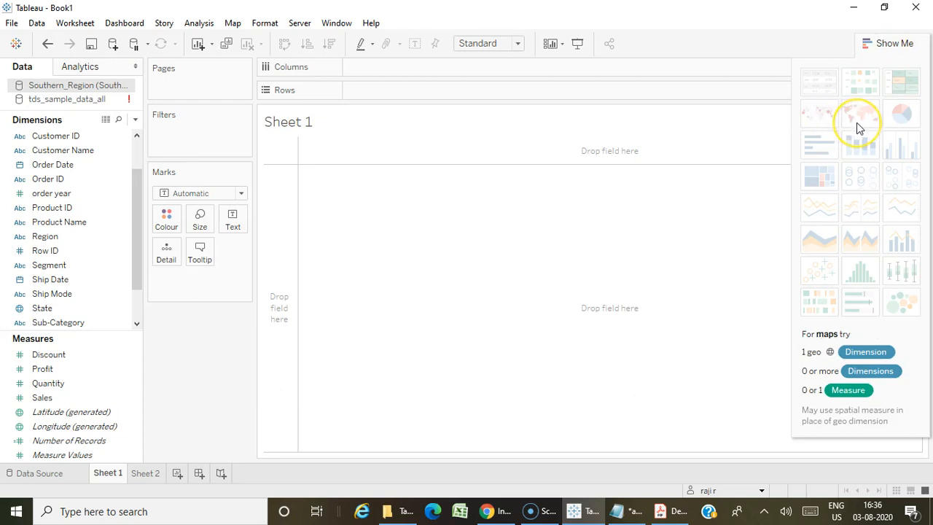
{"action": "left_click", "coordinate": [882, 45]}
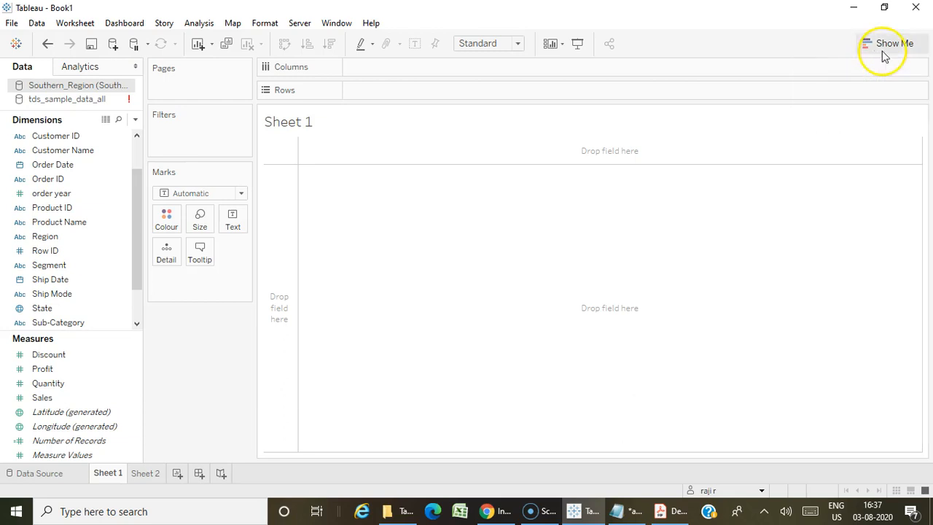
{"action": "left_click", "coordinate": [139, 442]}
Create a map on Sheet 1 with Longitude (generated) on Columns and Latitude (generated) on Rows.
{"action": "left_click", "coordinate": [90, 428]}
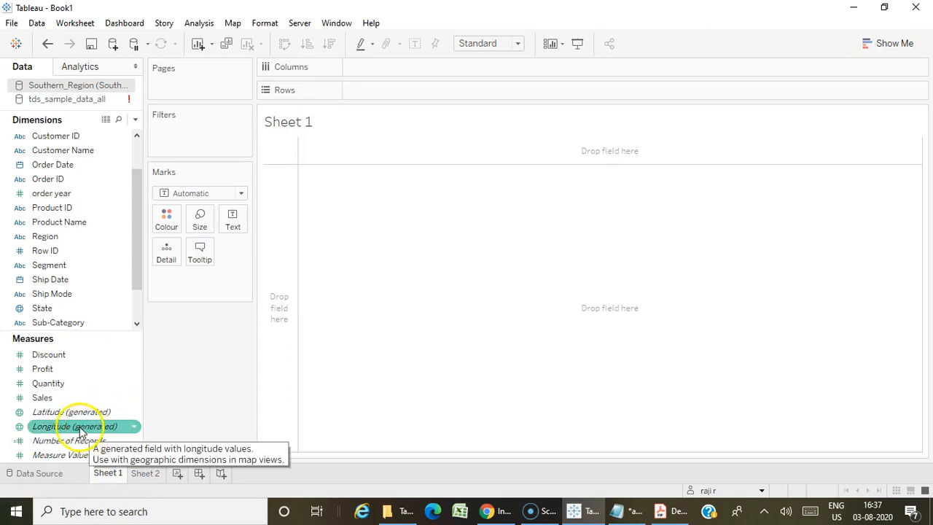
{"action": "left_click", "coordinate": [80, 427]}
{"action": "left_click_drag", "start_coordinate": [81, 427], "coordinate": [400, 70]}
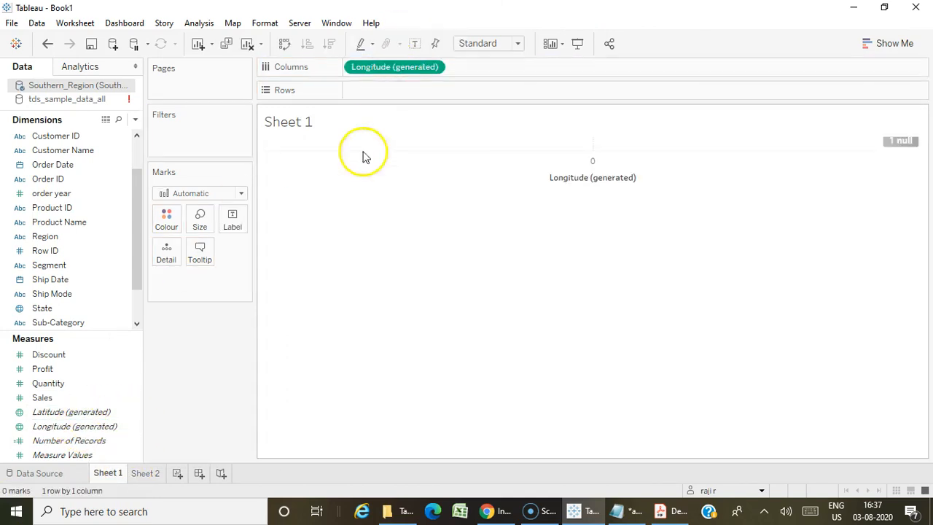
{"action": "left_click_drag", "start_coordinate": [63, 412], "coordinate": [388, 80]}
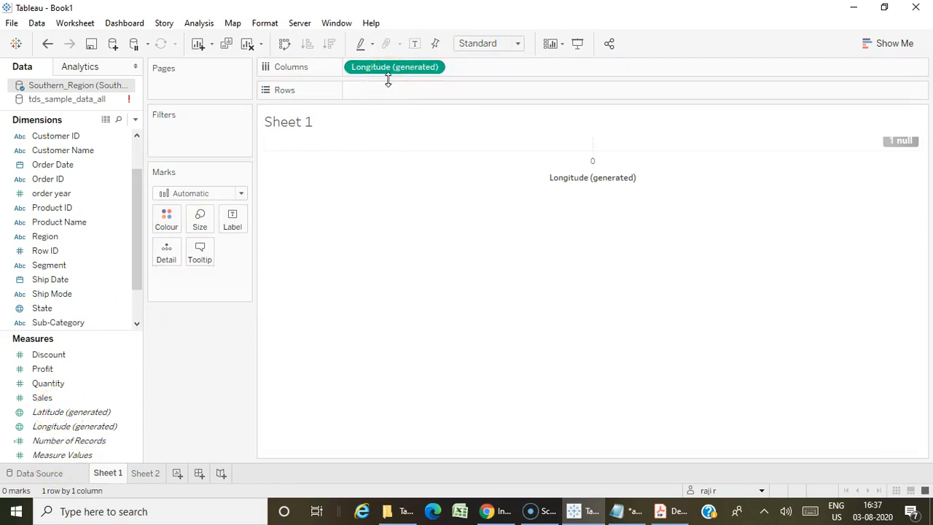
{"action": "left_click_drag", "start_coordinate": [100, 413], "coordinate": [387, 100]}
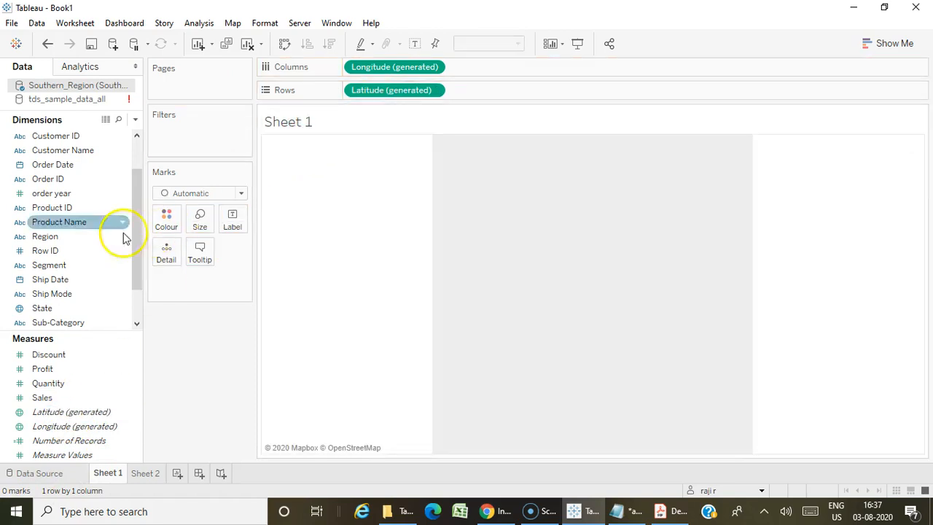
Add State as a detail of the Sheet 1 map and size its marks by Sales.
{"action": "scroll", "coordinate": [58, 204], "scroll_direction": "up", "scroll_amount": 2}
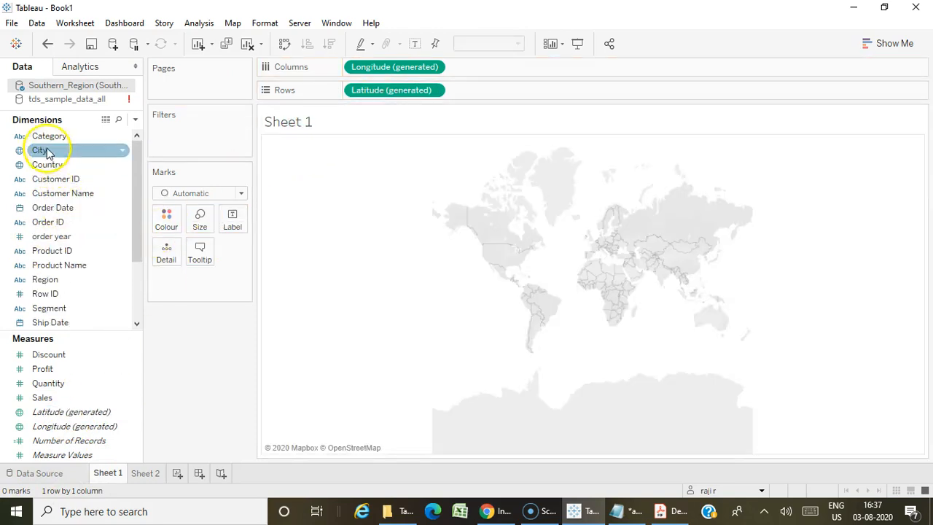
{"action": "scroll", "coordinate": [55, 179], "scroll_direction": "down", "scroll_amount": 2}
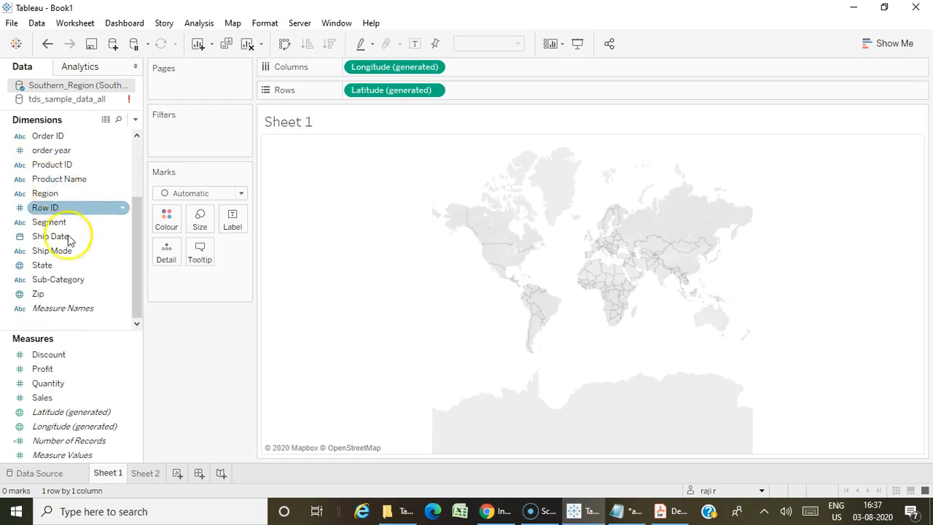
{"action": "left_click_drag", "start_coordinate": [41, 264], "coordinate": [161, 257]}
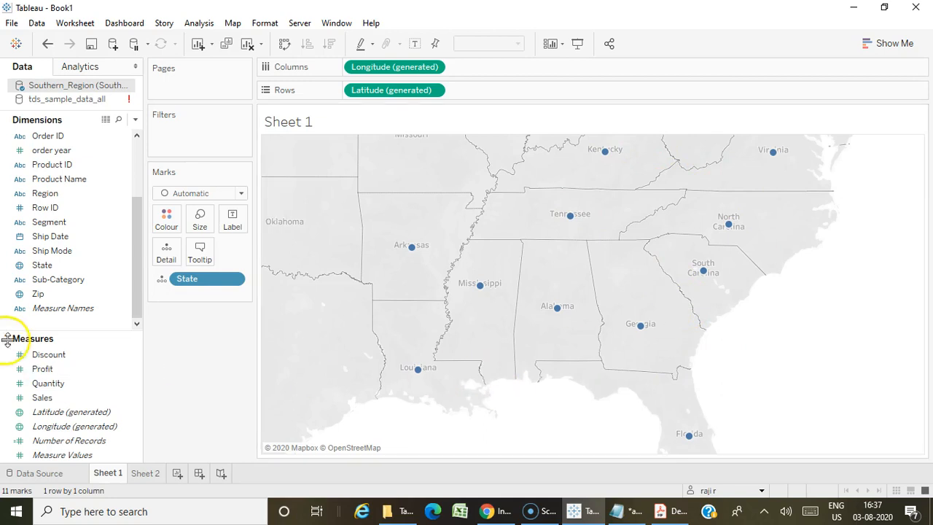
{"action": "left_click", "coordinate": [42, 398]}
{"action": "left_click_drag", "start_coordinate": [42, 401], "coordinate": [202, 223]}
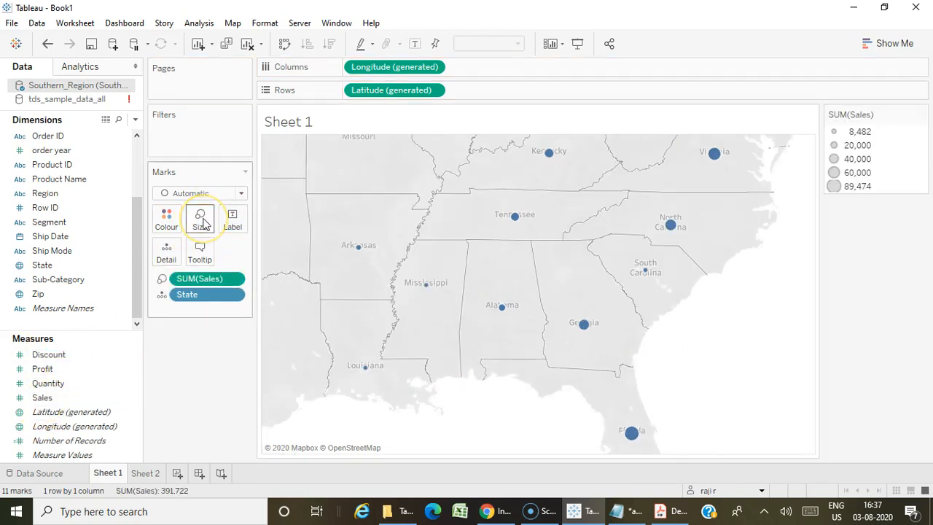
Create an automatic map of the State field on Sheet 2.
{"action": "left_click", "coordinate": [146, 473]}
{"action": "left_click", "coordinate": [48, 400]}
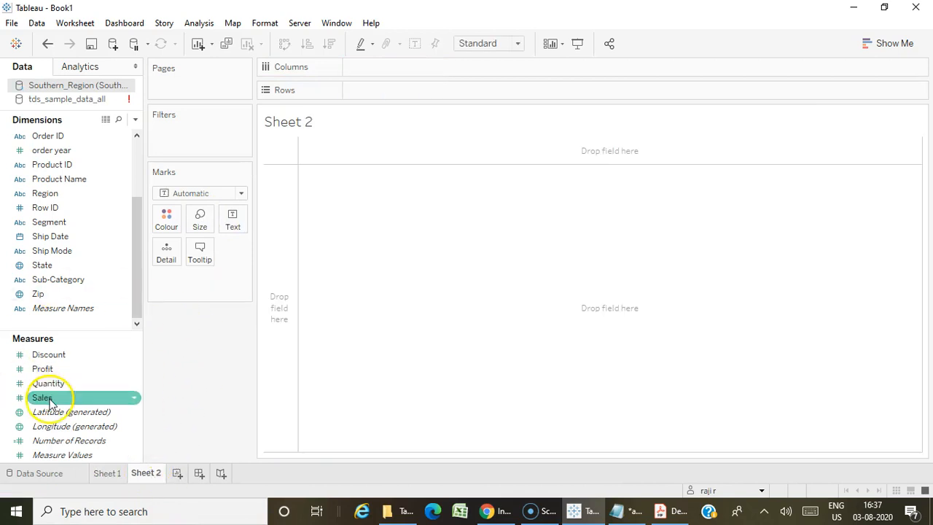
{"action": "double_click", "coordinate": [55, 265]}
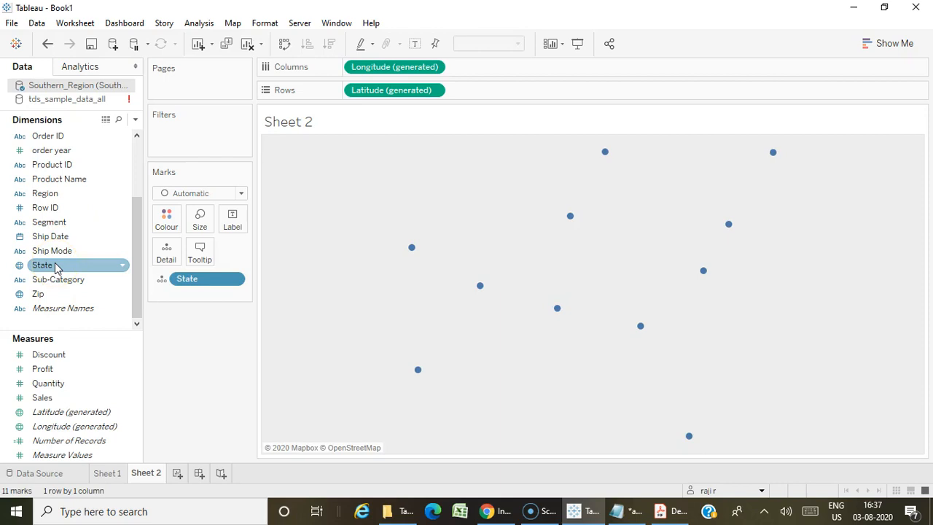
Change the Sheet 2 mark type to Map and colour the states by Profit.
{"action": "left_click", "coordinate": [204, 193]}
{"action": "left_click", "coordinate": [162, 334]}
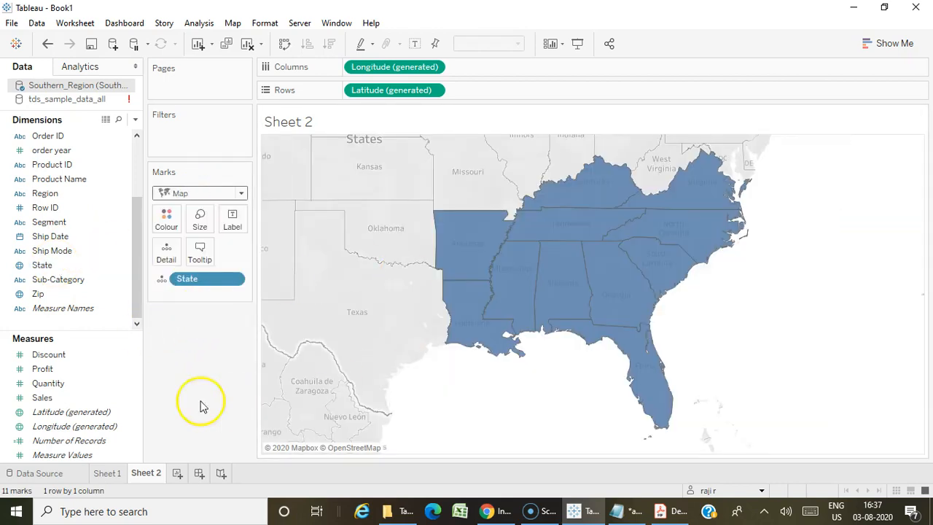
{"action": "left_click_drag", "start_coordinate": [44, 371], "coordinate": [167, 216]}
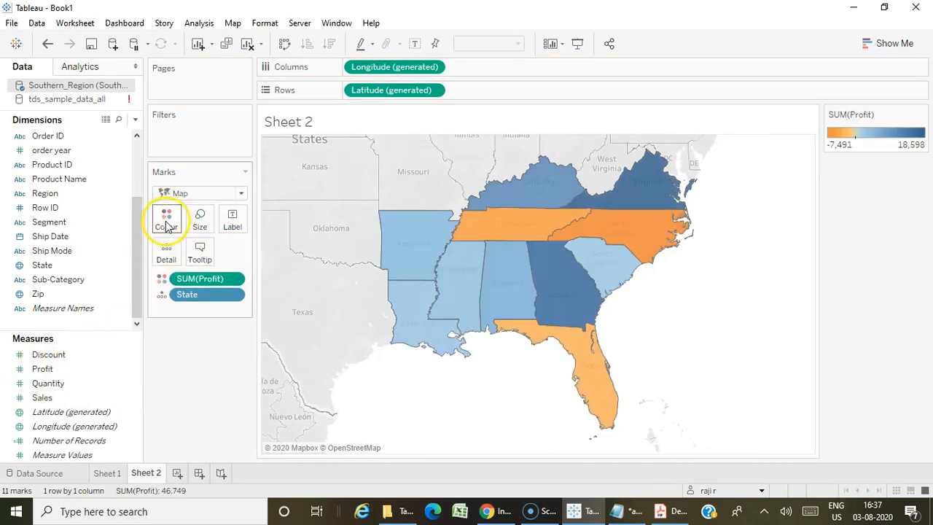
Compare the symbol map on Sheet 1 with the filled map on Sheet 2.
{"action": "left_click", "coordinate": [109, 473]}
{"action": "left_click", "coordinate": [142, 473]}
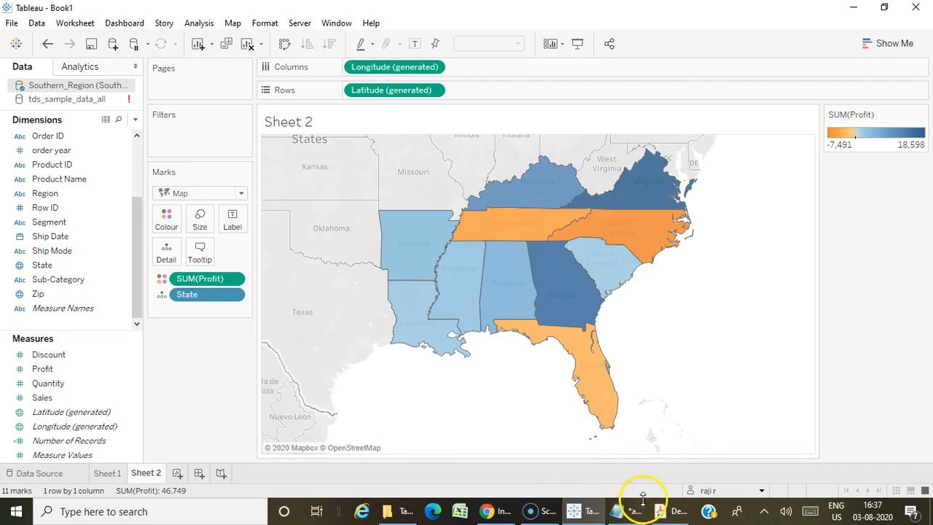
Switch to the DesktopSpecialist_ExamGuide PDF in Acrobat Reader and review the Manage data properties topics under Skills Measured.
{"action": "left_click", "coordinate": [665, 514]}
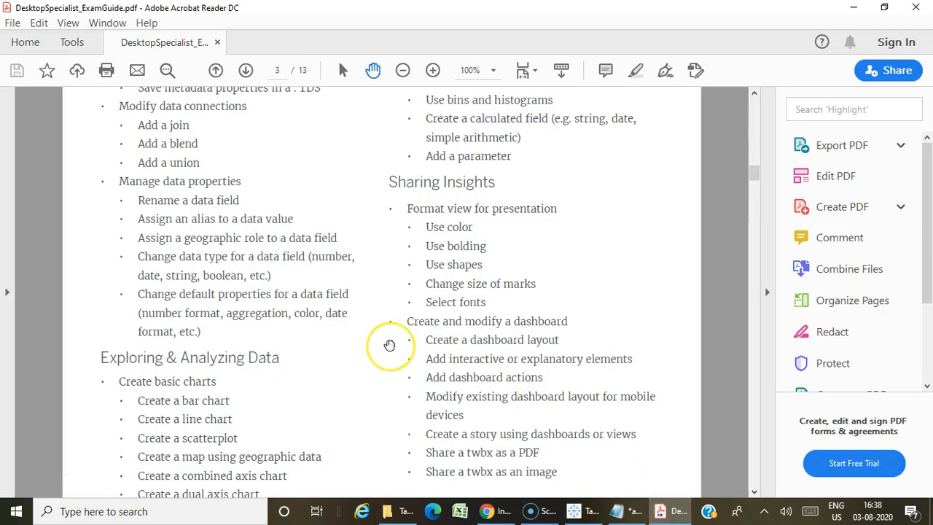
{"action": "scroll", "coordinate": [389, 345], "scroll_direction": "up", "scroll_amount": 2}
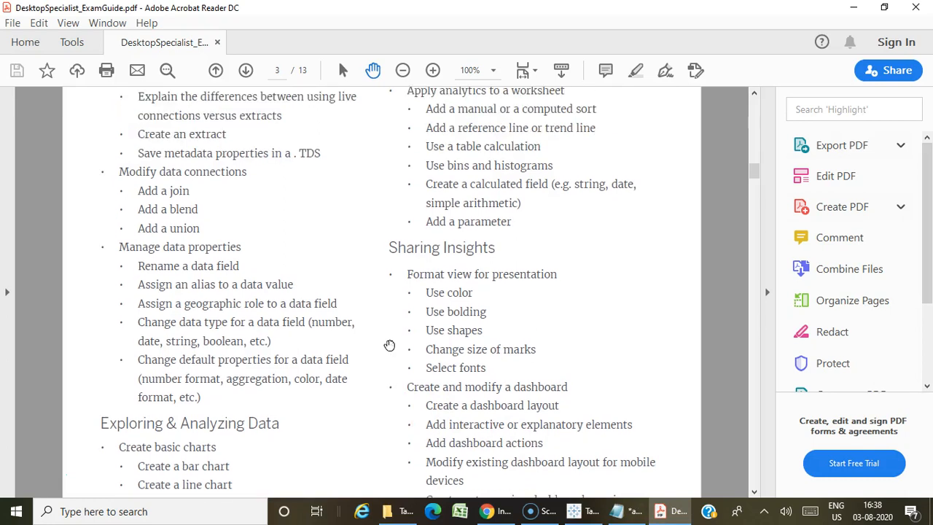
{"action": "scroll", "coordinate": [389, 344], "scroll_direction": "up", "scroll_amount": 3}
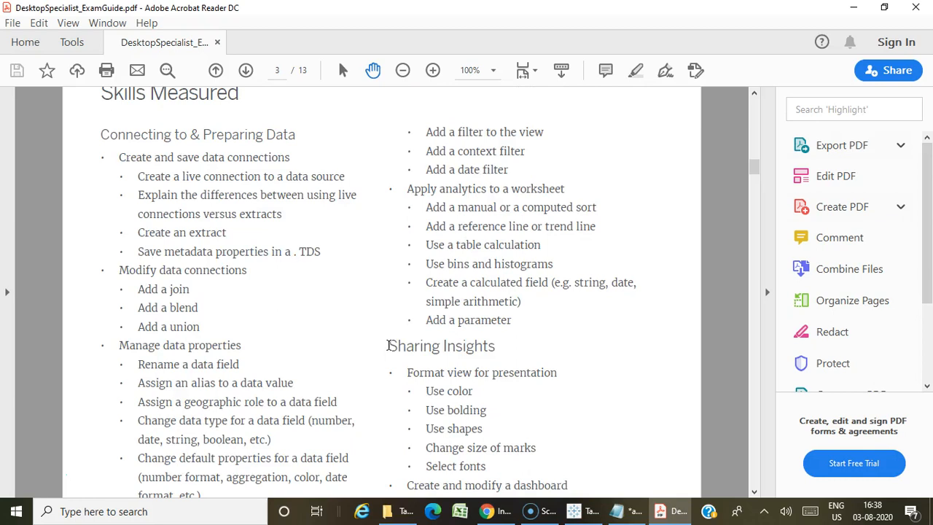
{"action": "scroll", "coordinate": [389, 345], "scroll_direction": "down", "scroll_amount": 1}
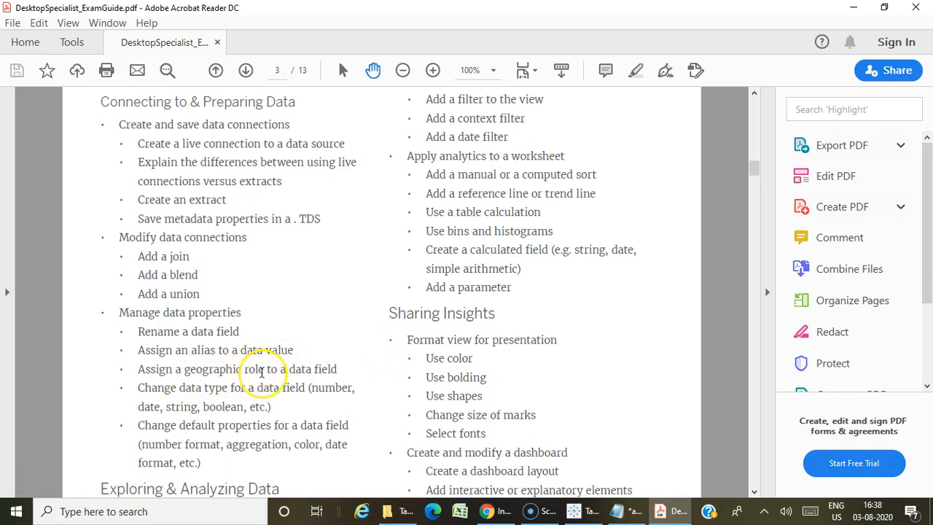
Review the Skills Measured topics in the exam guide, from chart creation and dashboards to Understanding Tableau Concepts and Timeliness.
{"action": "scroll", "coordinate": [262, 371], "scroll_direction": "down", "scroll_amount": 7}
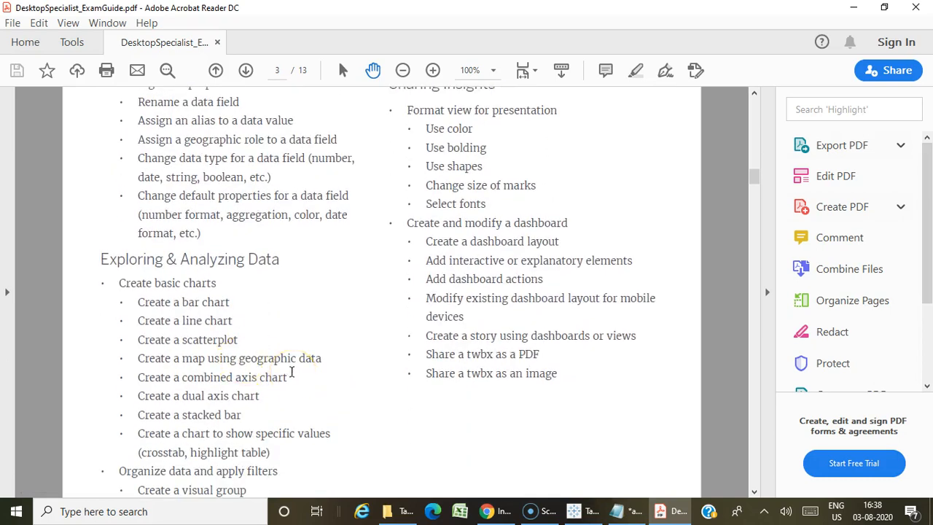
{"action": "scroll", "coordinate": [292, 372], "scroll_direction": "down", "scroll_amount": 4}
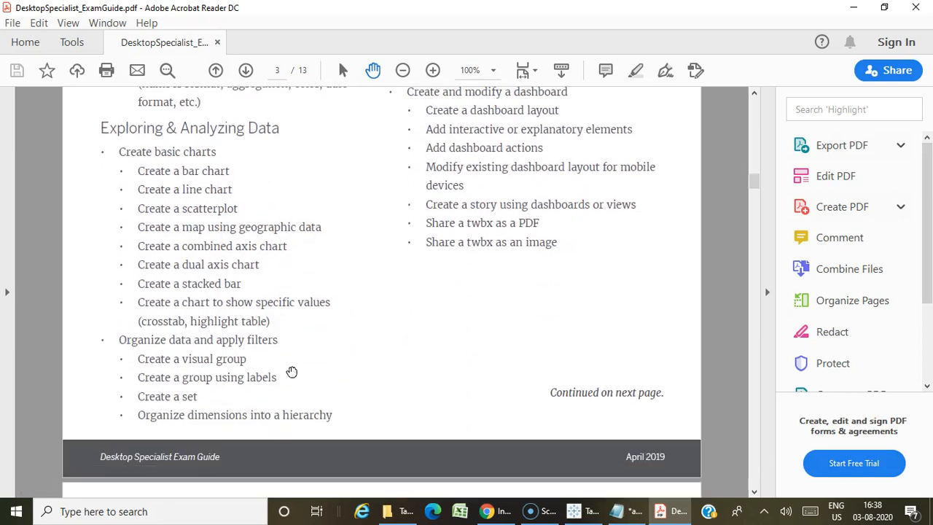
{"action": "scroll", "coordinate": [389, 377], "scroll_direction": "up", "scroll_amount": 3}
{"action": "scroll", "coordinate": [389, 377], "scroll_direction": "up", "scroll_amount": 7}
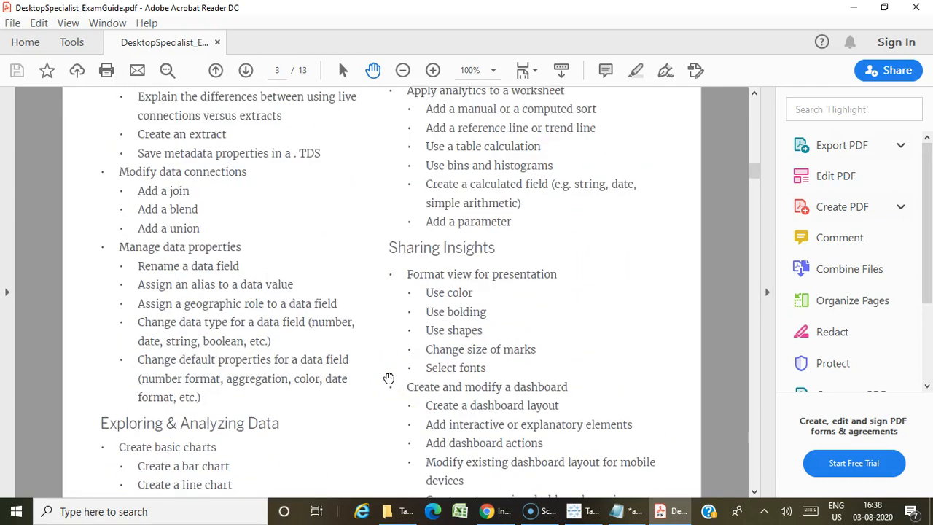
{"action": "scroll", "coordinate": [429, 219], "scroll_direction": "up", "scroll_amount": 2}
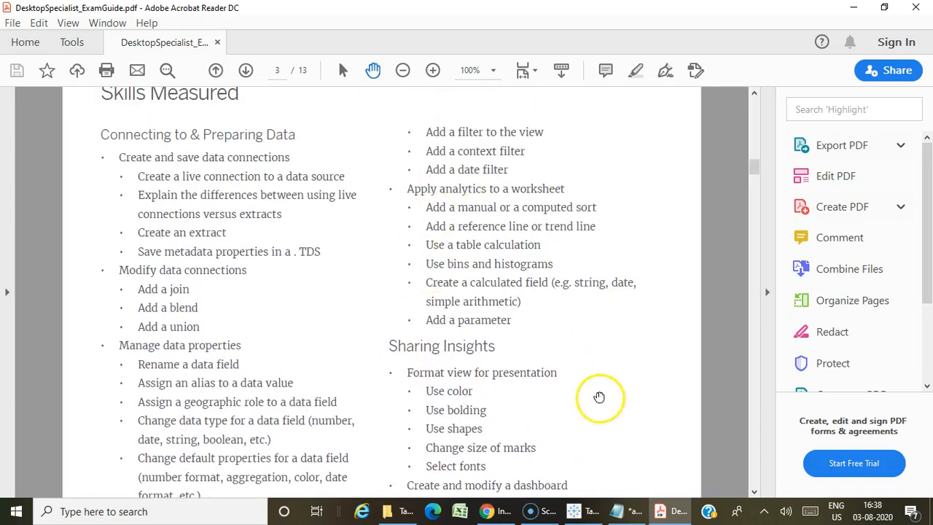
{"action": "scroll", "coordinate": [306, 240], "scroll_direction": "up", "scroll_amount": 1}
{"action": "scroll", "coordinate": [435, 317], "scroll_direction": "down", "scroll_amount": 20}
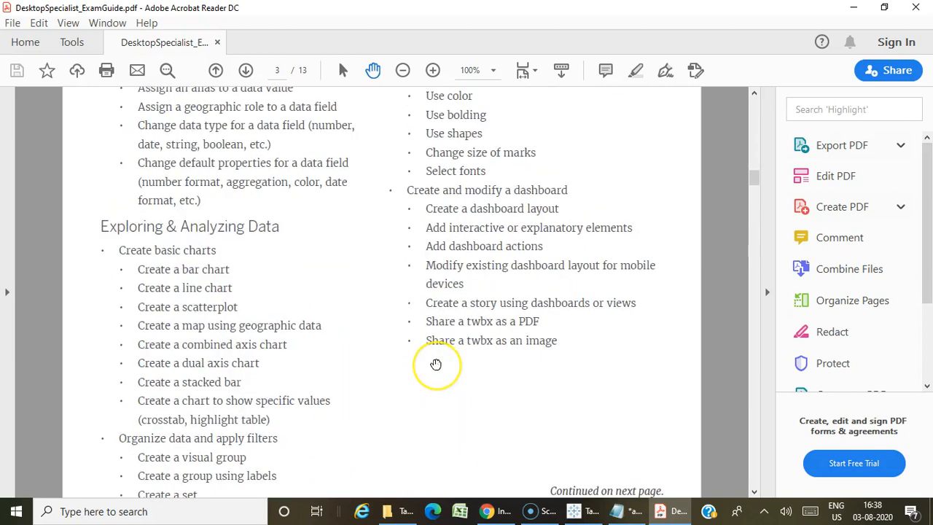
{"action": "scroll", "coordinate": [435, 364], "scroll_direction": "down", "scroll_amount": 2}
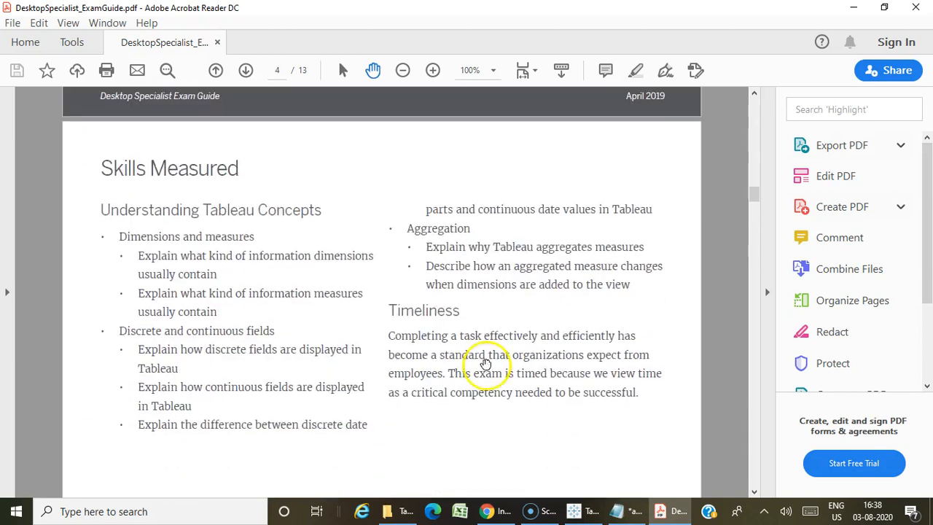
{"action": "scroll", "coordinate": [483, 364], "scroll_direction": "up", "scroll_amount": 3}
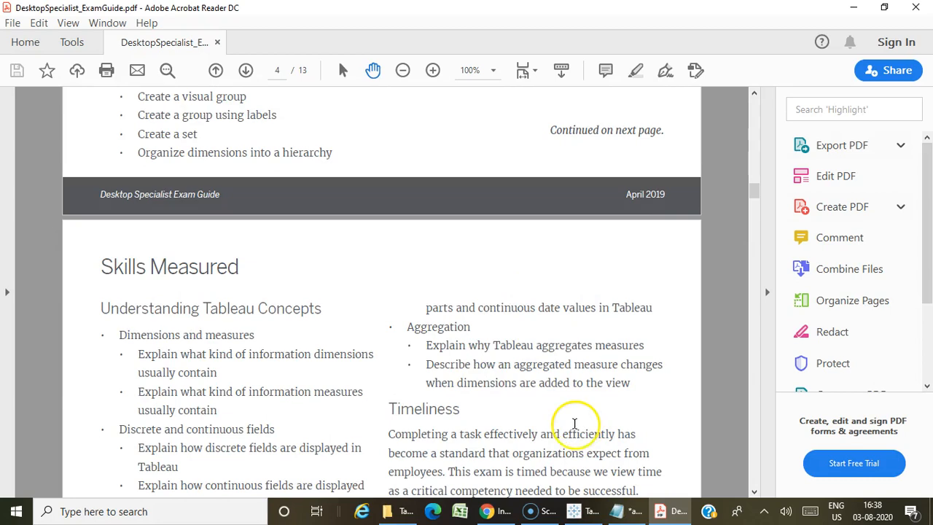
Switch to the aggr.txt file in Notepad and read the practice question about the states bordering Mississippi.
{"action": "left_click", "coordinate": [618, 511]}
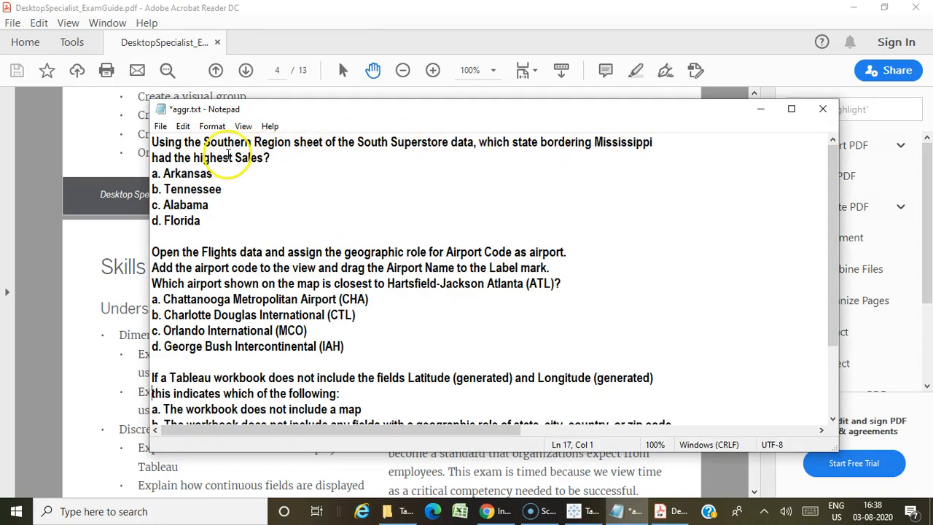
{"action": "left_click_drag", "start_coordinate": [298, 156], "coordinate": [149, 119]}
{"action": "left_click", "coordinate": [302, 173]}
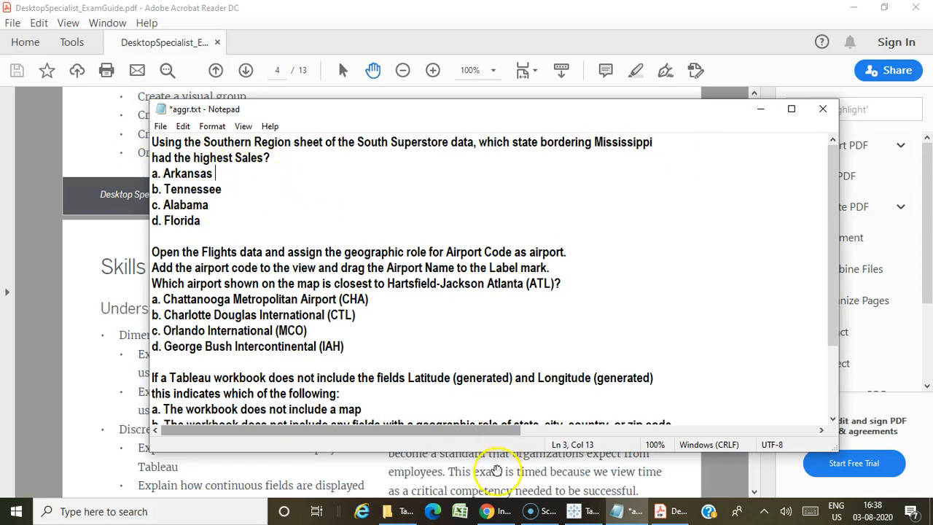
Switch to Tableau, check the Southern_Region sheet in the South_Superstore data source, and return to Sheet 1.
{"action": "left_click", "coordinate": [577, 512]}
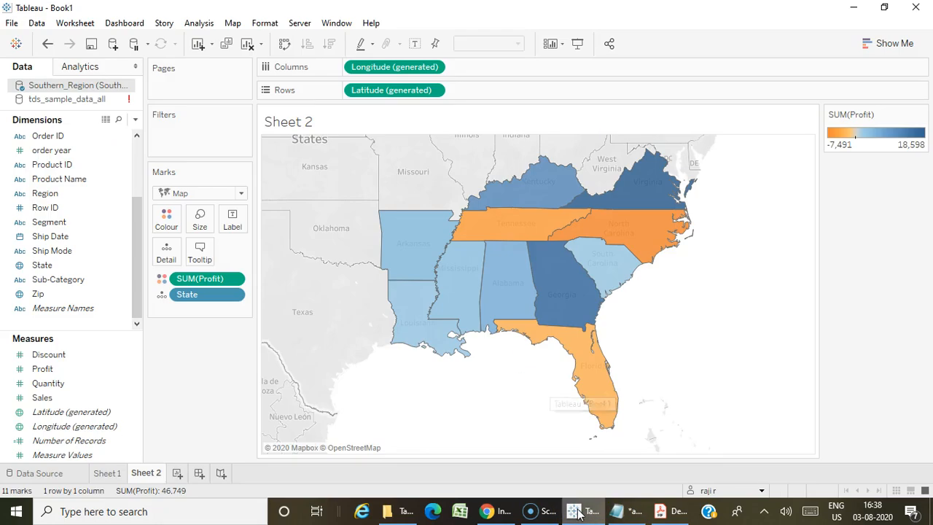
{"action": "left_click", "coordinate": [58, 473]}
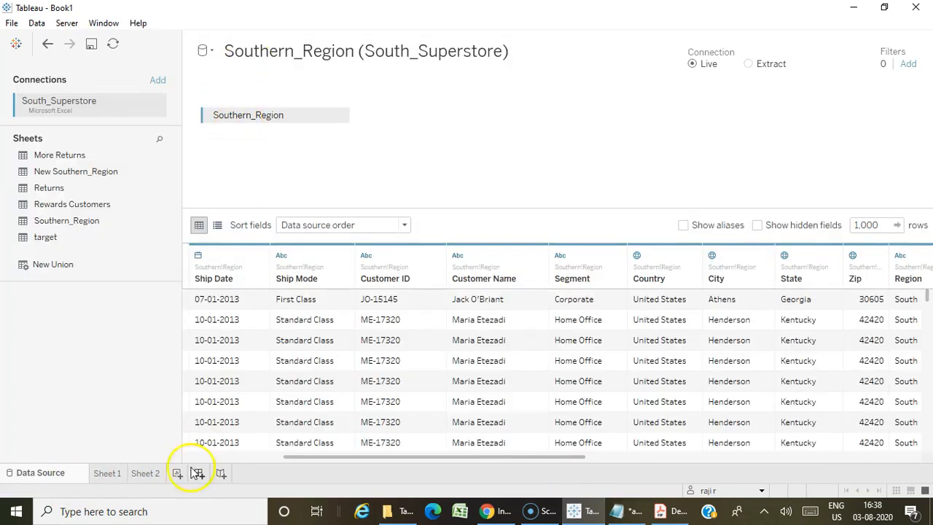
{"action": "left_click", "coordinate": [116, 474]}
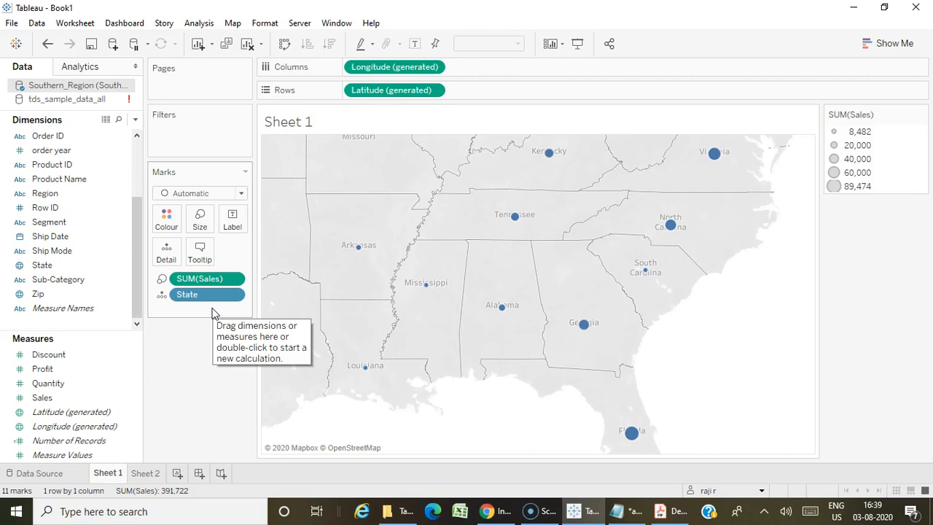
Show mark labels on the Sheet 1 symbol map so each state displays its sales.
{"action": "left_click", "coordinate": [232, 218]}
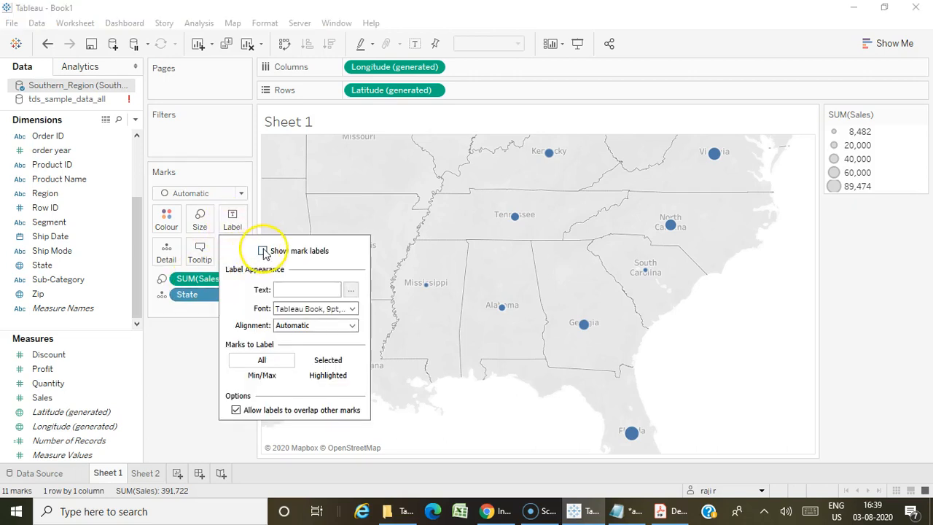
{"action": "left_click", "coordinate": [263, 251]}
{"action": "left_click", "coordinate": [203, 323]}
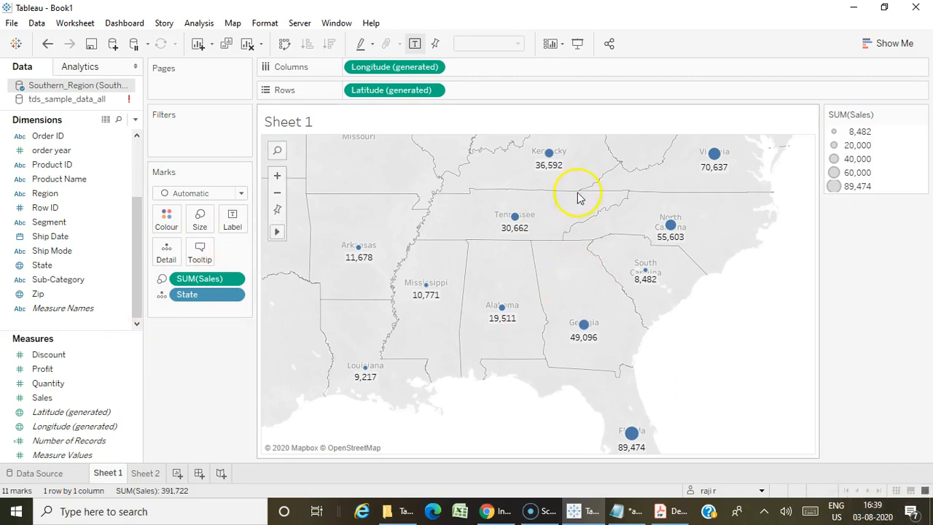
{"action": "mouse_move", "coordinate": [634, 451]}
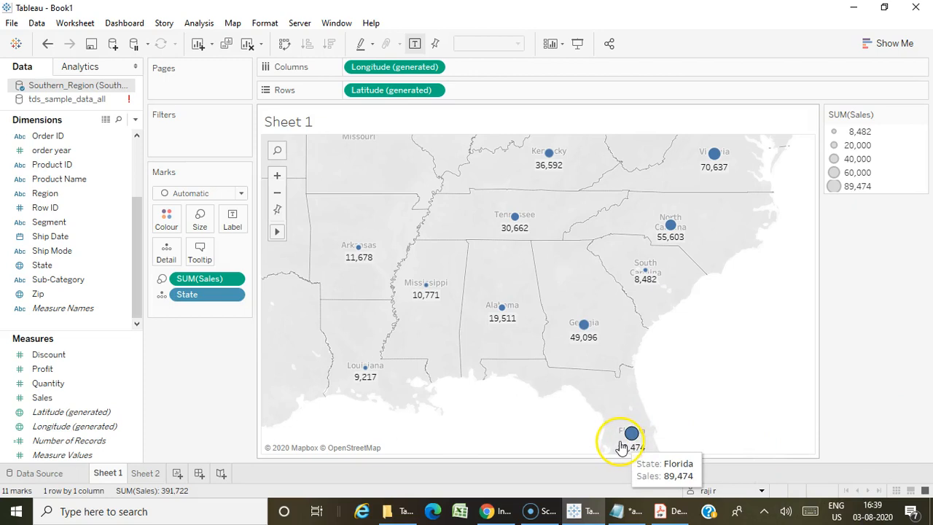
Highlight "which state bordering Mississippi" in the Notepad question and return to Tableau to examine the neighbouring states on the map.
{"action": "left_click", "coordinate": [618, 510]}
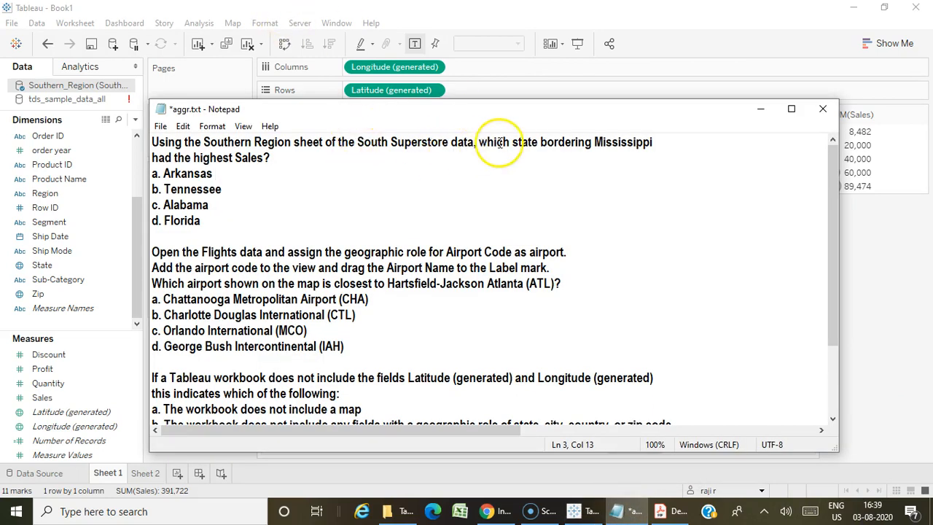
{"action": "left_click_drag", "start_coordinate": [480, 143], "coordinate": [651, 140]}
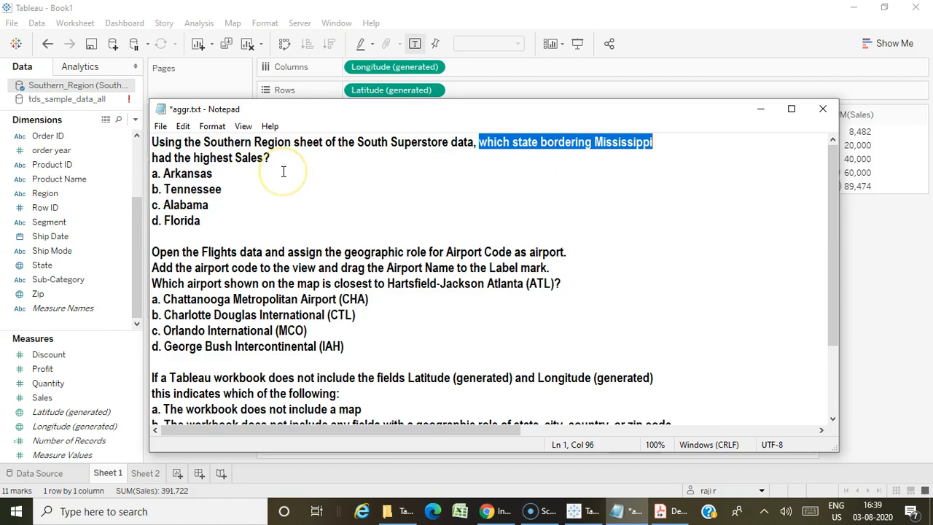
{"action": "left_click", "coordinate": [583, 511]}
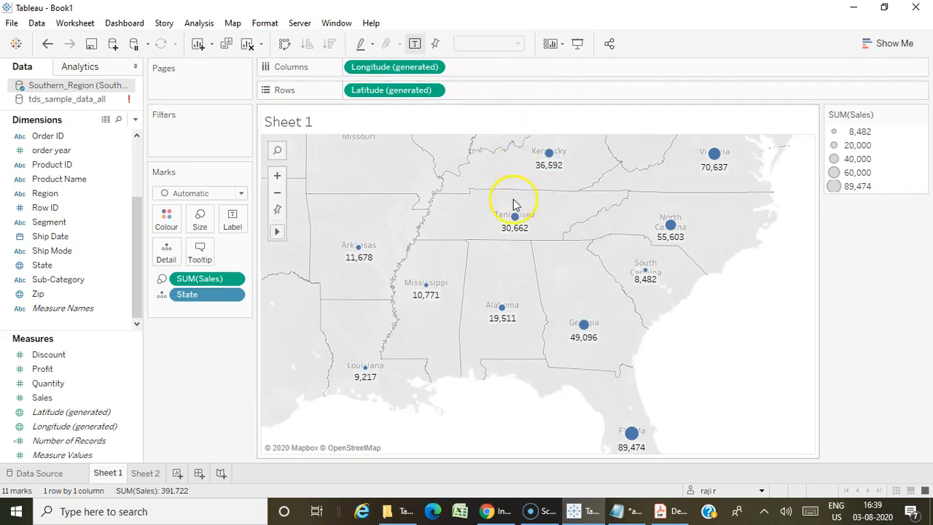
{"action": "mouse_move", "coordinate": [516, 218]}
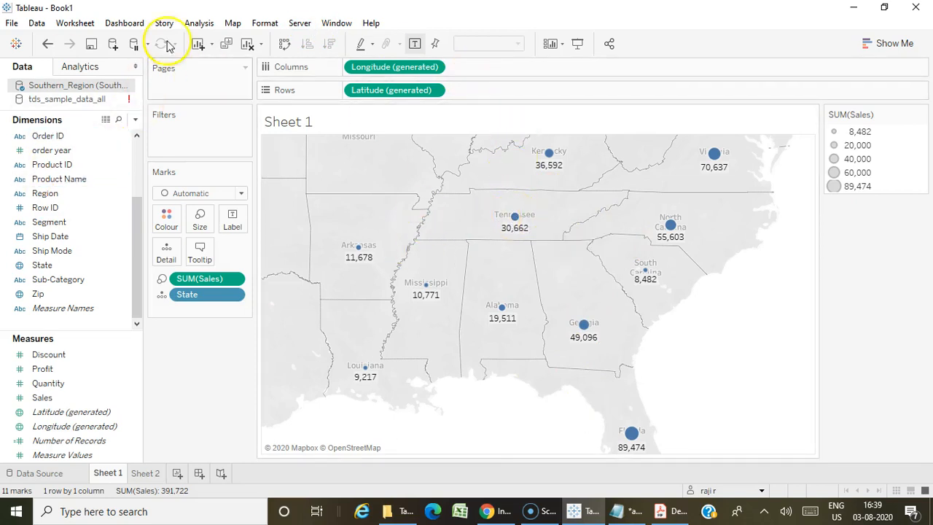
Open the map layer settings for Sheet 1 and toggle State/Province Borders to check the border lines.
{"action": "left_click", "coordinate": [233, 23]}
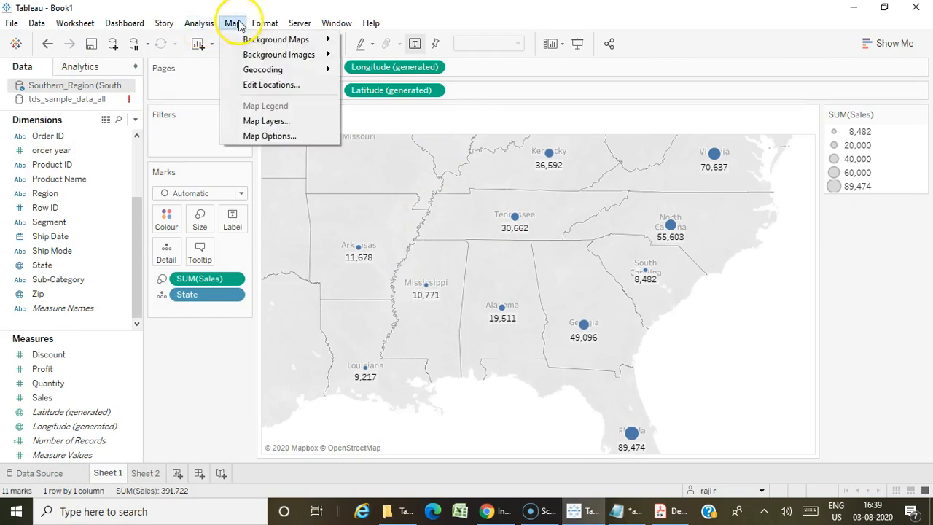
{"action": "left_click", "coordinate": [267, 121]}
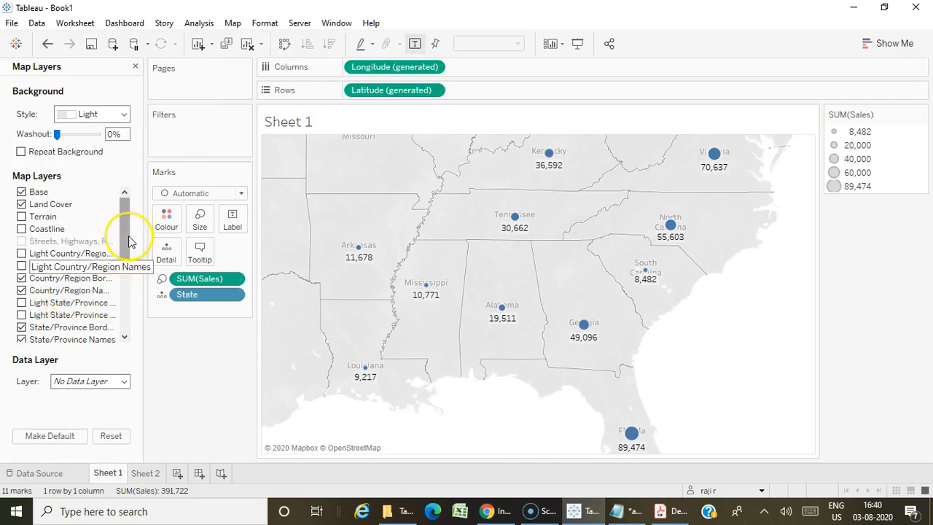
{"action": "left_click_drag", "start_coordinate": [126, 235], "coordinate": [128, 291]}
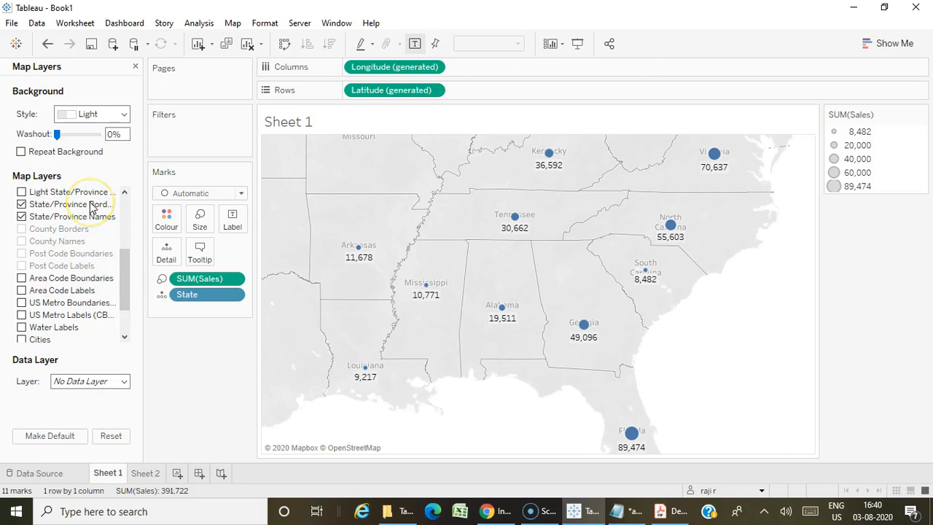
{"action": "left_click", "coordinate": [22, 205]}
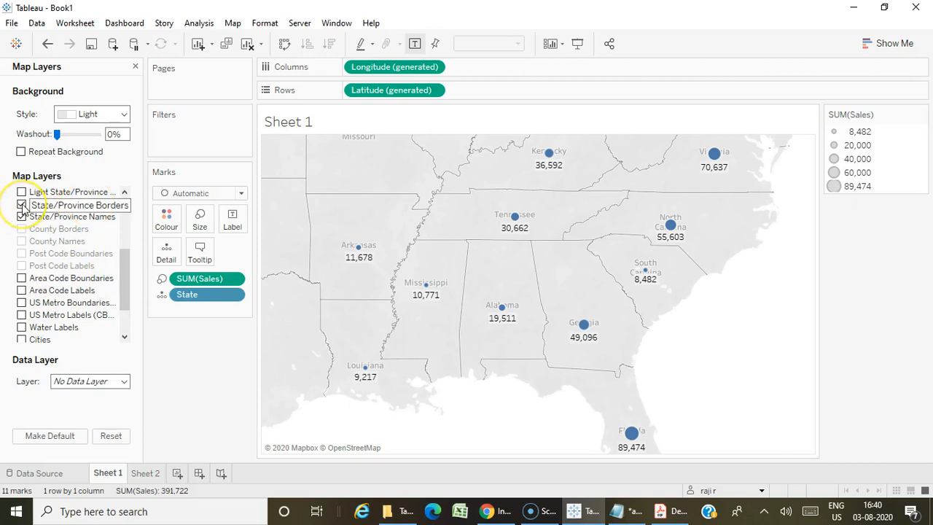
{"action": "left_click", "coordinate": [22, 205]}
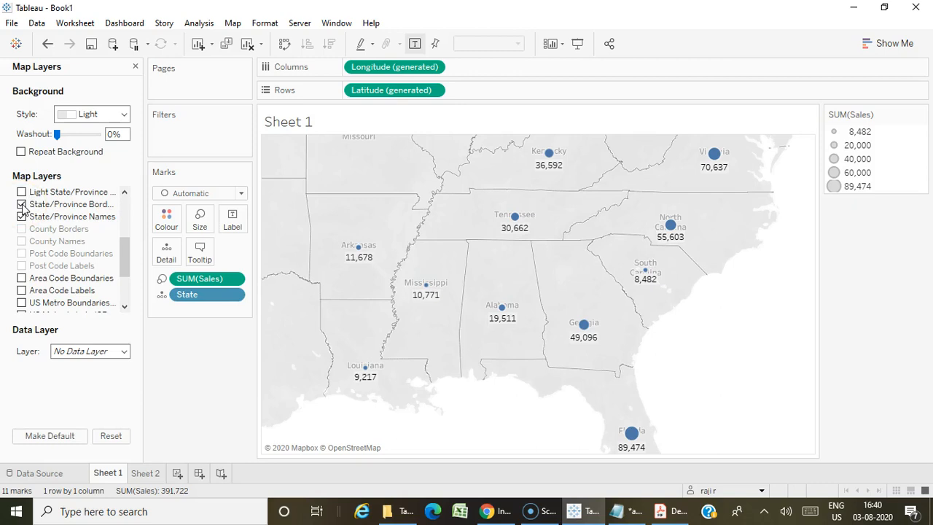
Filter the Sheet 1 map to keep only the Mississippi mark.
{"action": "mouse_move", "coordinate": [428, 284]}
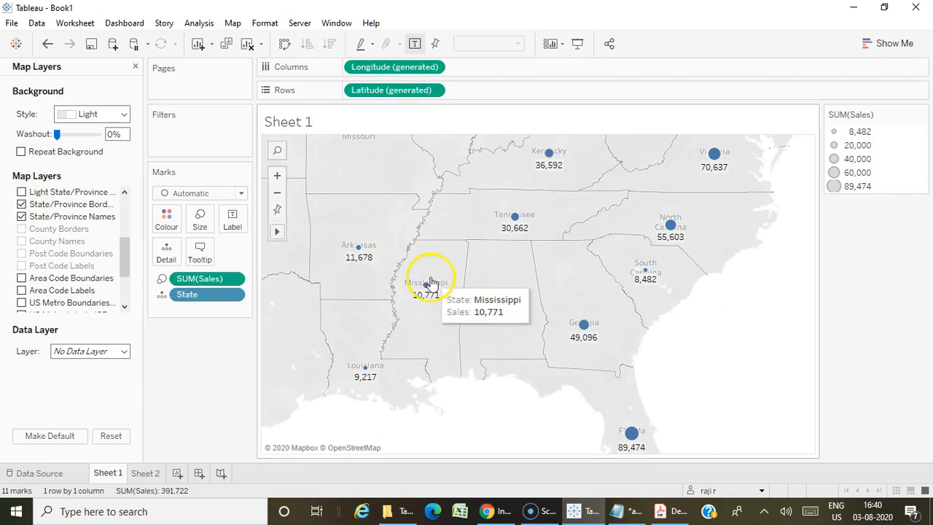
{"action": "left_click", "coordinate": [428, 285]}
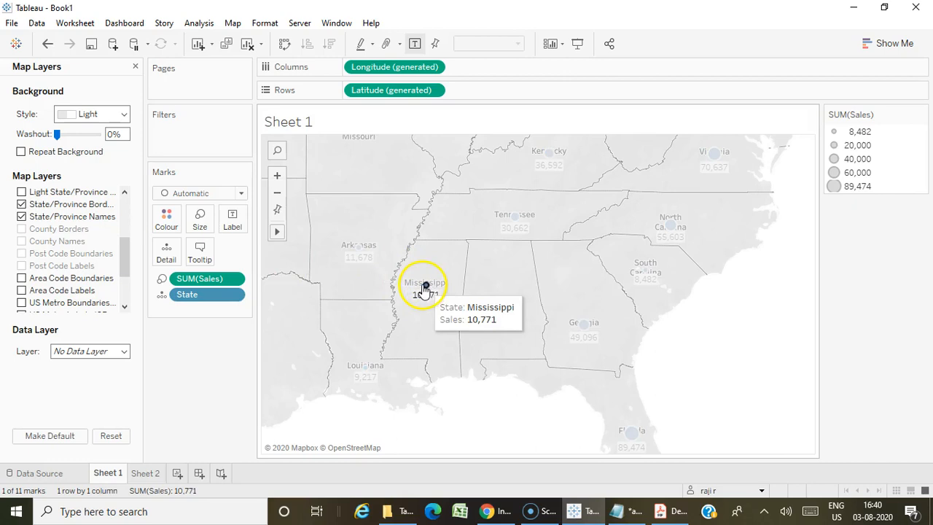
{"action": "left_click", "coordinate": [428, 286]}
{"action": "left_click", "coordinate": [428, 286]}
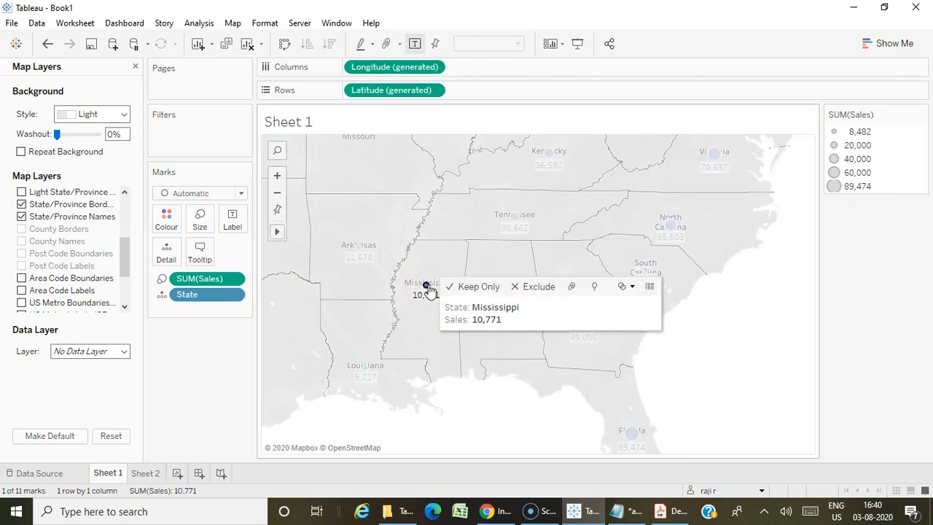
{"action": "left_click", "coordinate": [482, 287]}
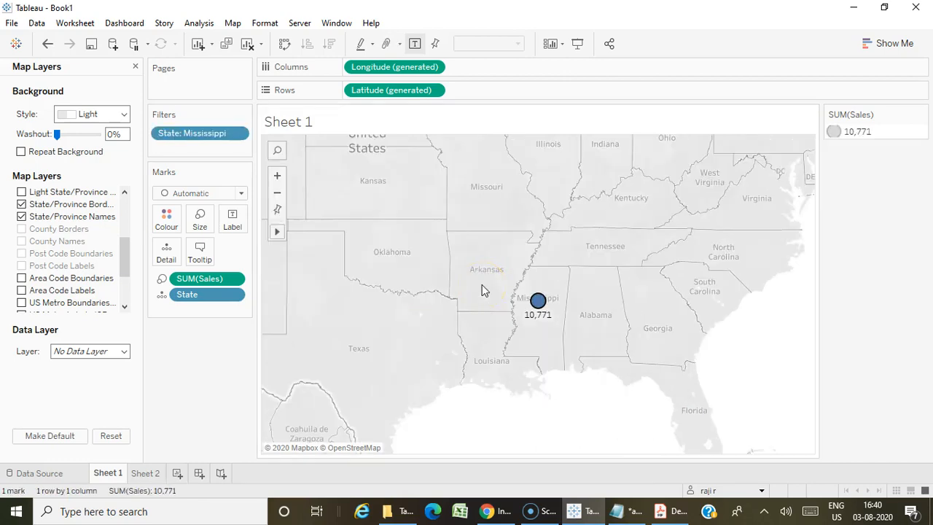
Toggle the State/Province Borders and State/Province Names map layers off and back on.
{"action": "left_click", "coordinate": [21, 205]}
{"action": "left_click", "coordinate": [21, 216]}
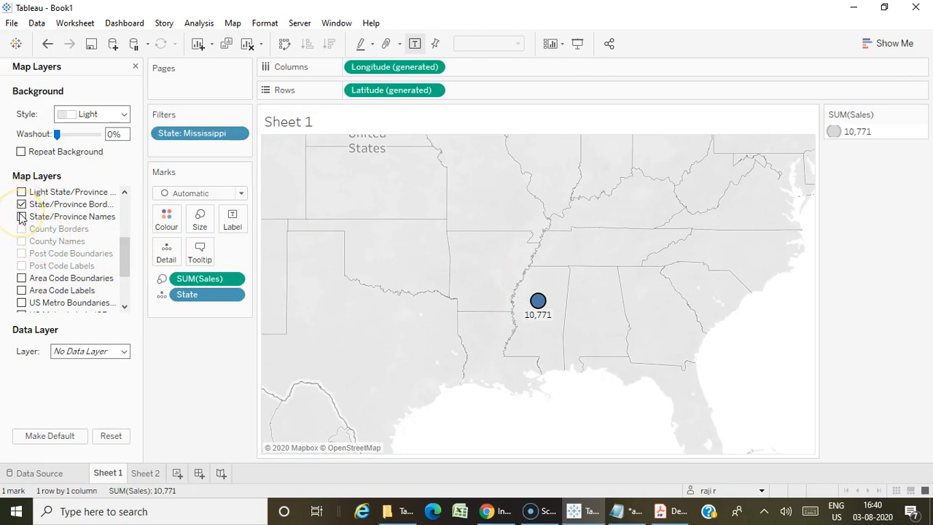
{"action": "left_click", "coordinate": [21, 216]}
{"action": "left_click", "coordinate": [21, 205]}
{"action": "left_click", "coordinate": [21, 205]}
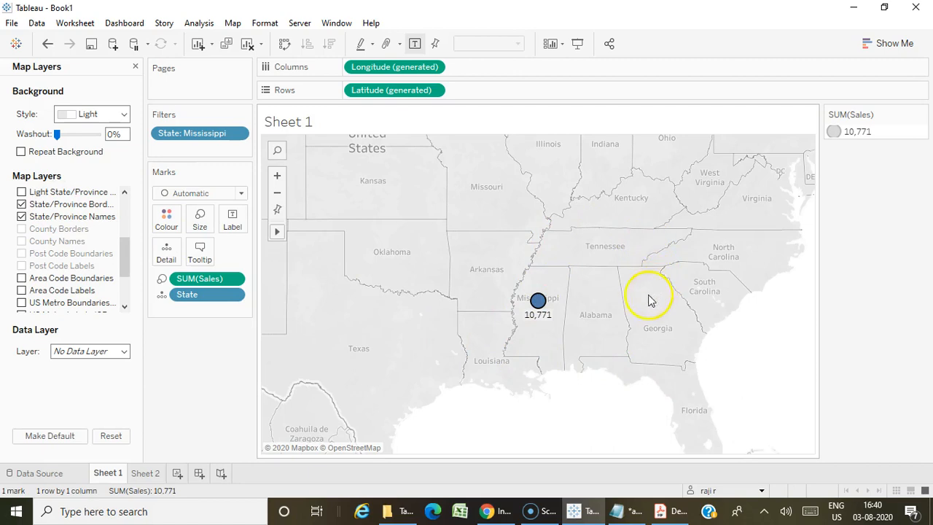
Recheck the practice question in Notepad and remove the Mississippi state filter from Sheet 1.
{"action": "left_click", "coordinate": [634, 511]}
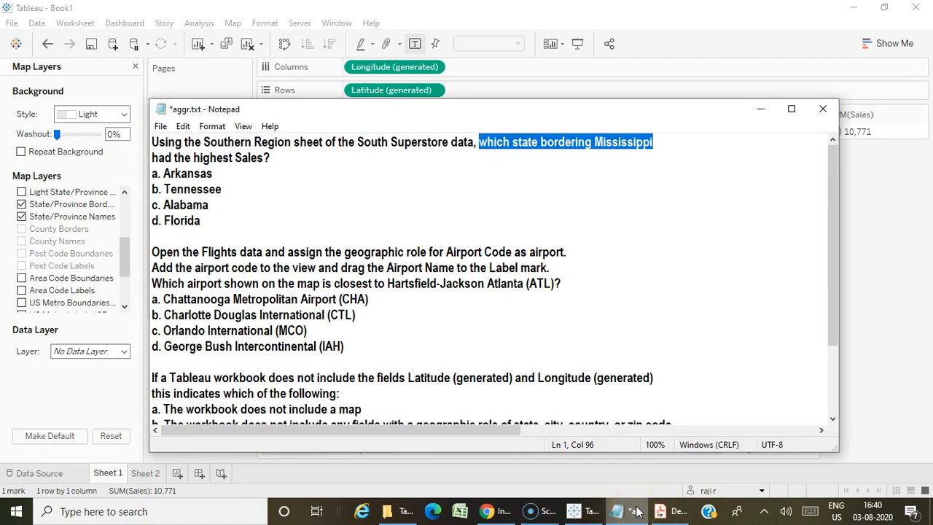
{"action": "left_click", "coordinate": [635, 511]}
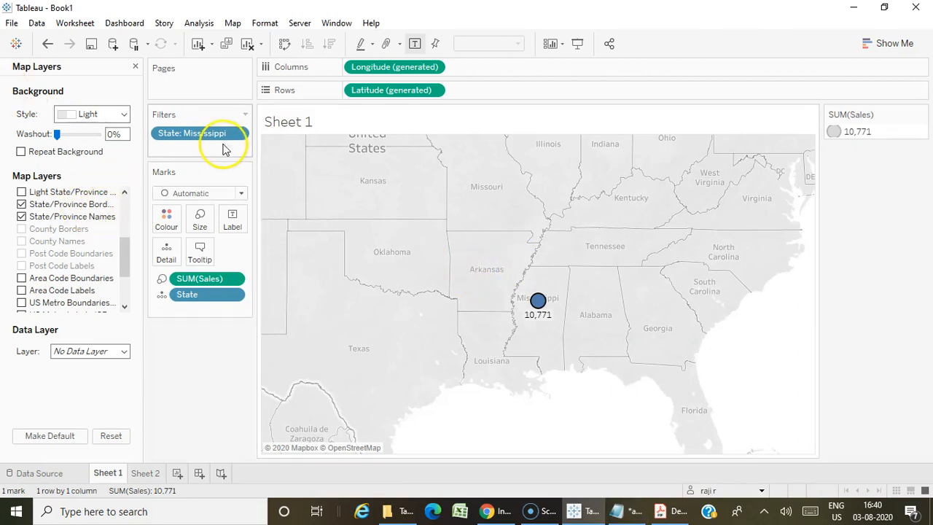
{"action": "left_click_drag", "start_coordinate": [214, 134], "coordinate": [23, 281]}
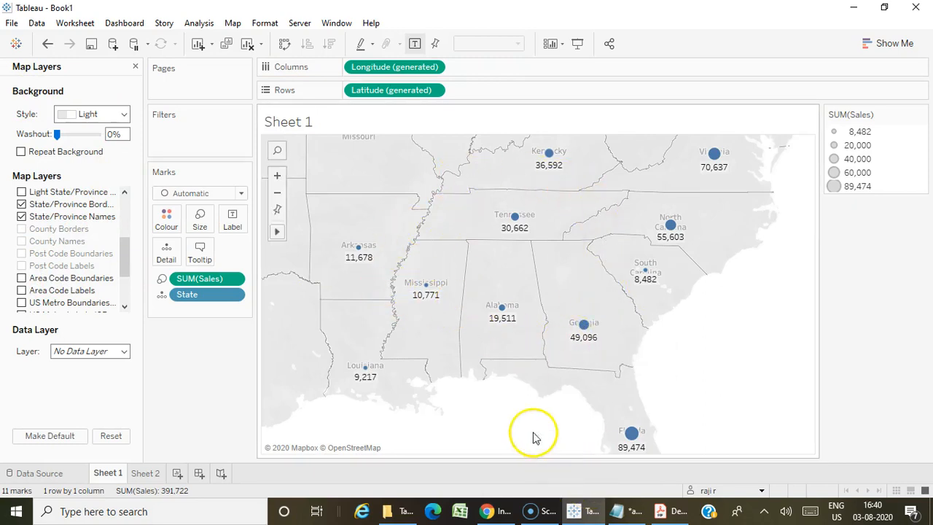
Check the sales of the states around Mississippi and compare them with the answer options in Notepad.
{"action": "mouse_move", "coordinate": [368, 250]}
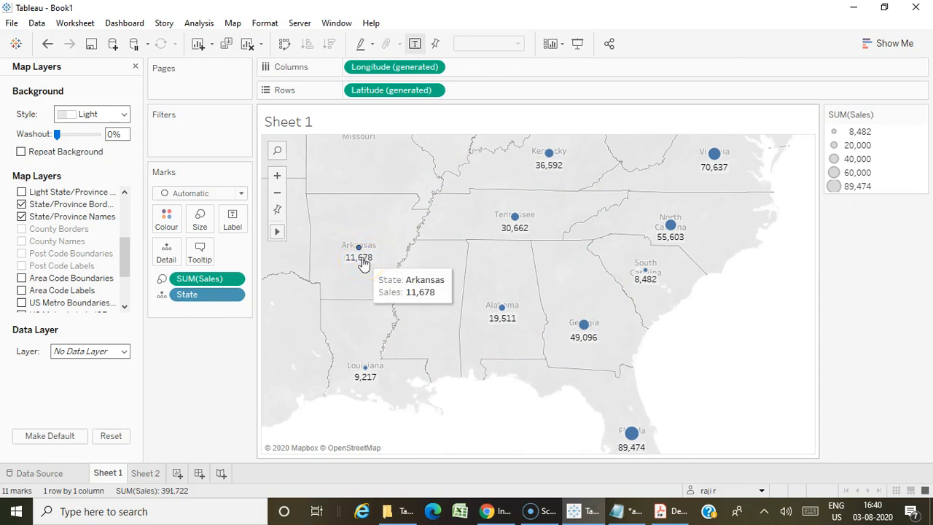
{"action": "left_click", "coordinate": [625, 512]}
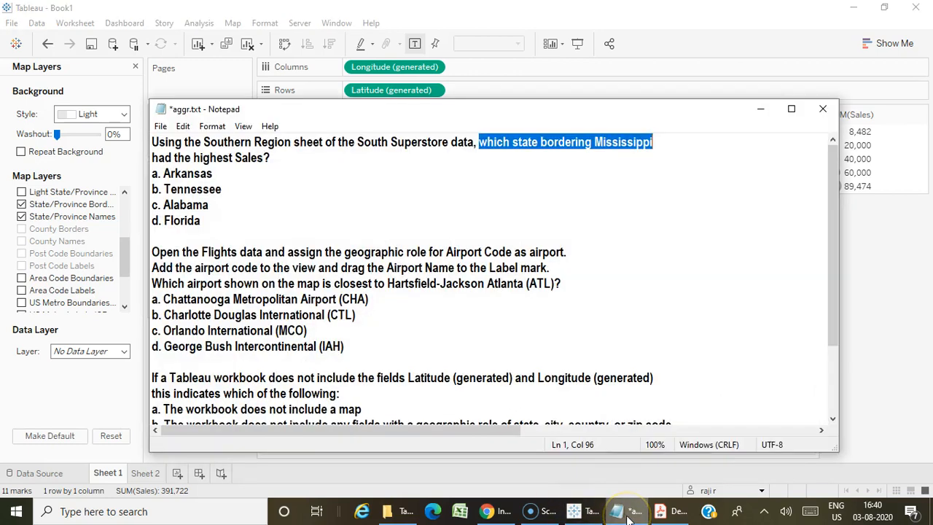
Check the Florida, Georgia and Tennessee sales on the Sheet 1 map against the Mississippi question's answer options in Notepad.
{"action": "left_click", "coordinate": [628, 513]}
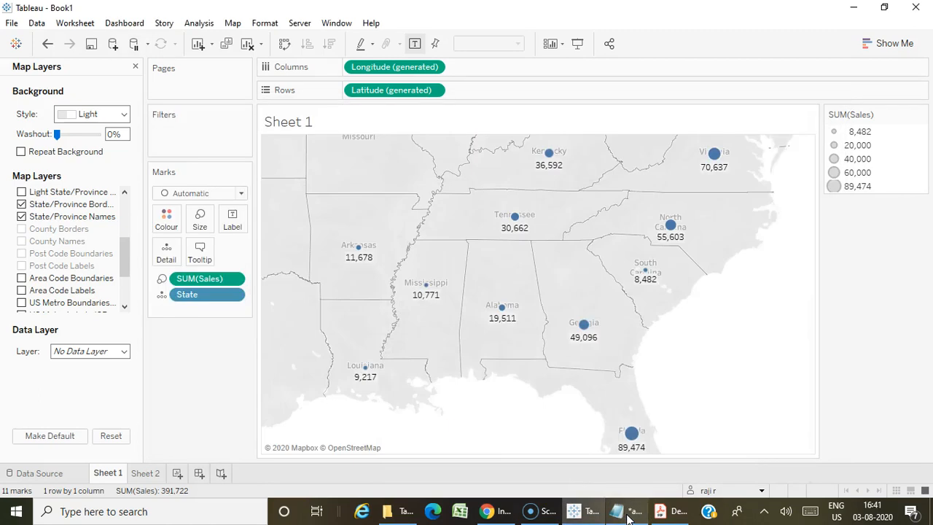
{"action": "left_click", "coordinate": [629, 499]}
{"action": "left_click", "coordinate": [627, 498]}
{"action": "mouse_move", "coordinate": [635, 436]}
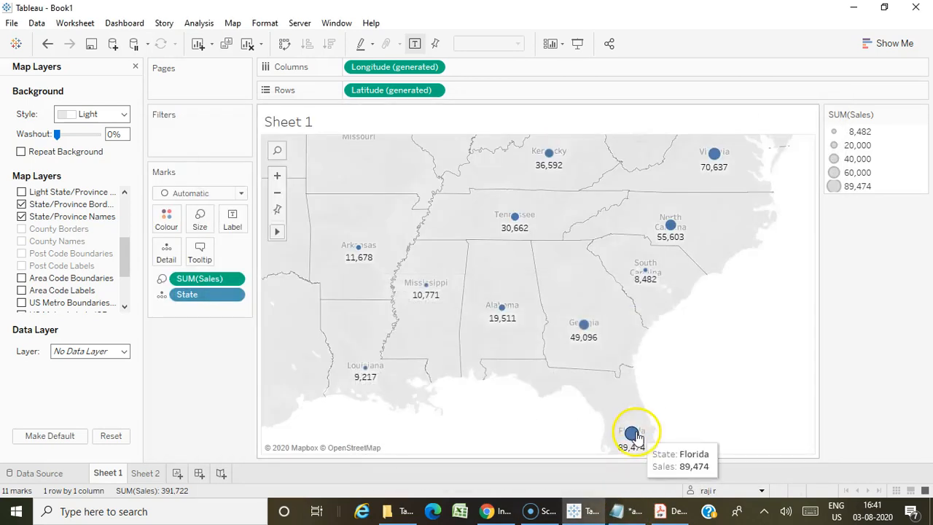
{"action": "mouse_move", "coordinate": [583, 328]}
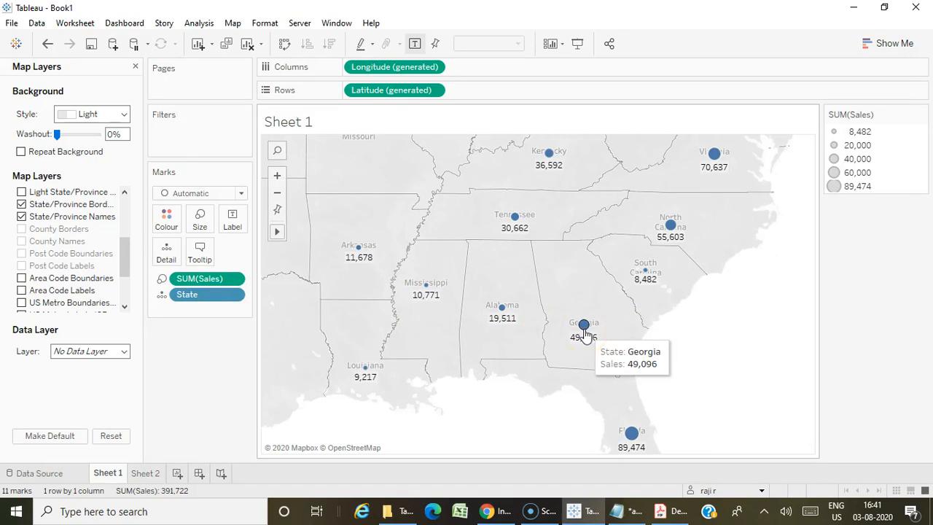
{"action": "left_click", "coordinate": [621, 511]}
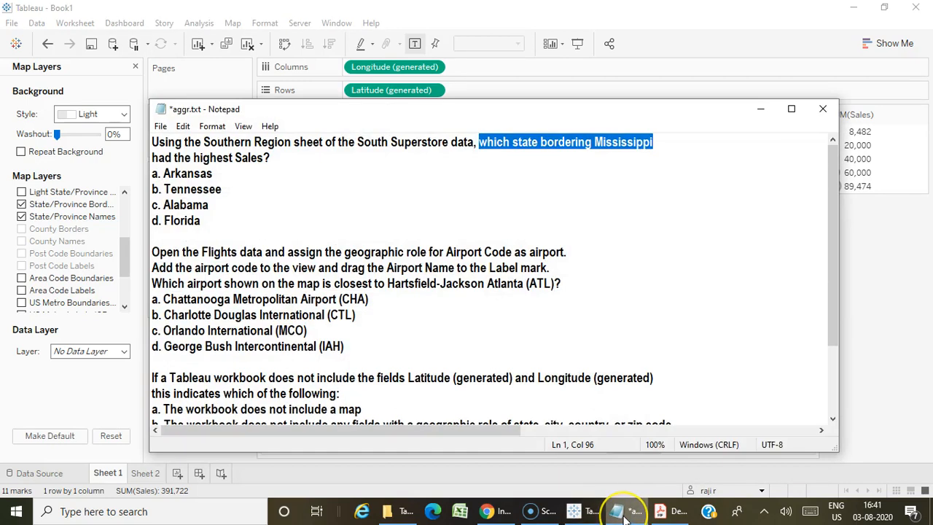
{"action": "left_click", "coordinate": [621, 511]}
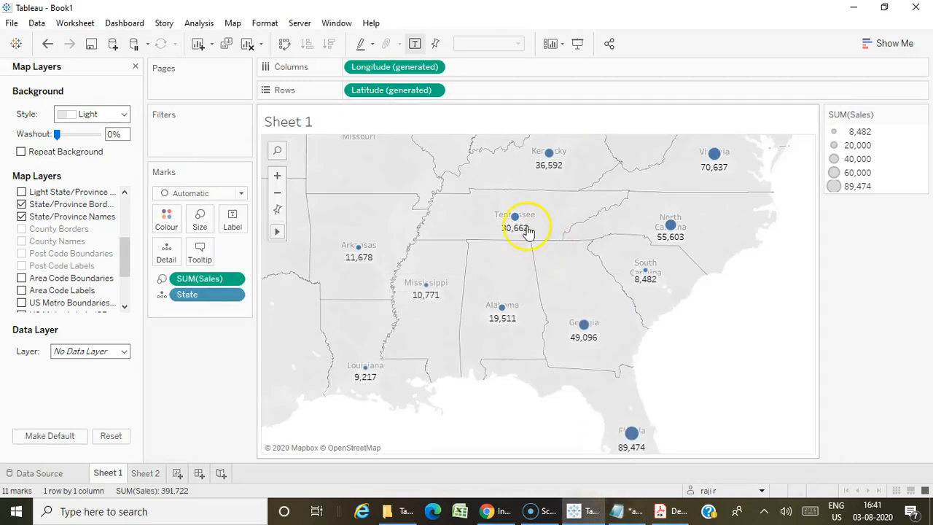
{"action": "mouse_move", "coordinate": [515, 225]}
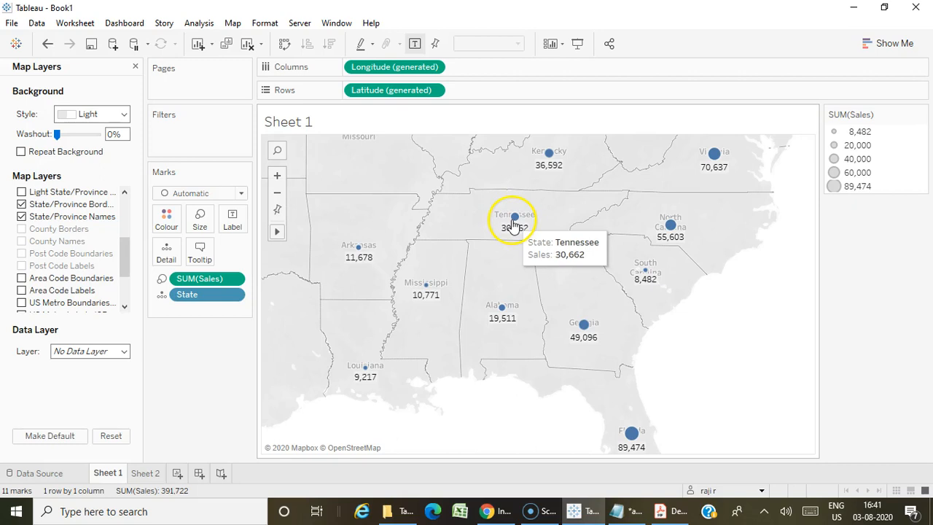
Highlight answer option "b. Tennessee" under the Mississippi question in Notepad and return to the Sheet 1 map.
{"action": "left_click", "coordinate": [621, 510]}
{"action": "left_click_drag", "start_coordinate": [221, 189], "coordinate": [128, 188]}
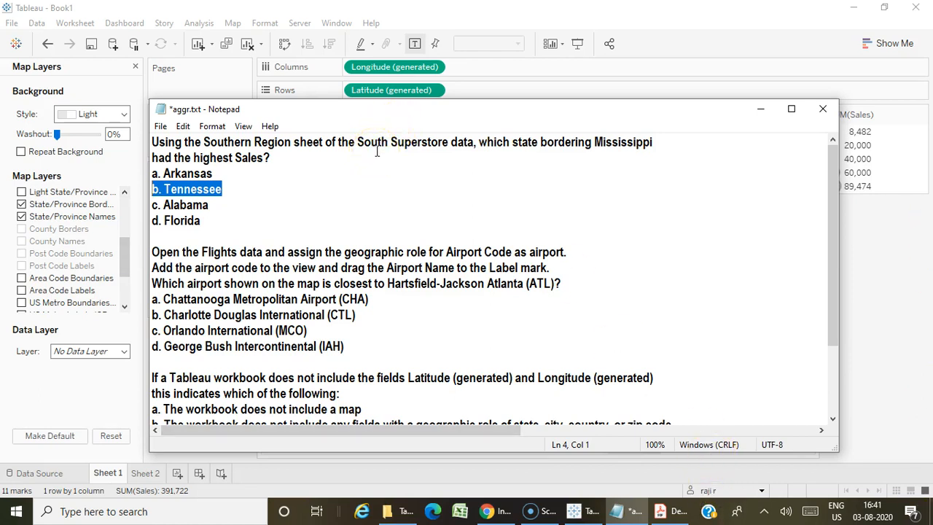
{"action": "left_click", "coordinate": [760, 109]}
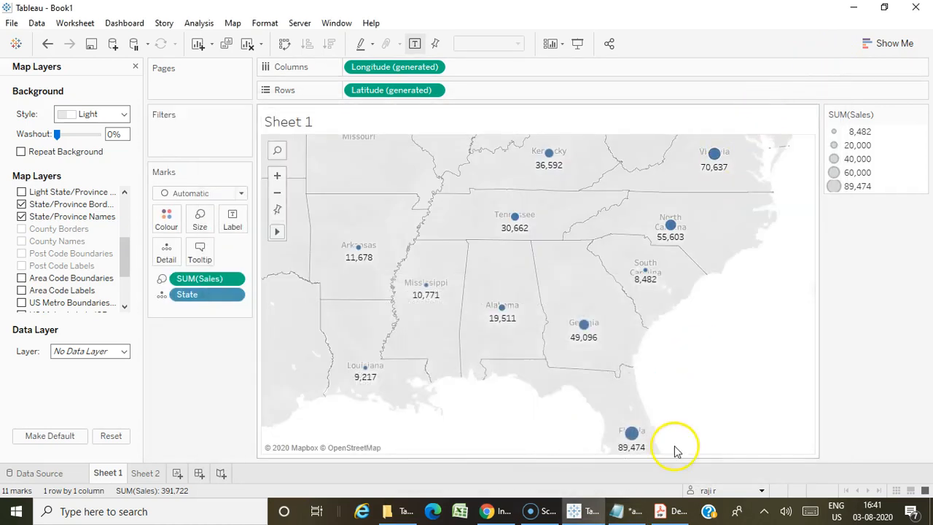
Review on the Sheet 1 map which states actually border Mississippi, rechecking Florida and Georgia against the Notepad question.
{"action": "mouse_move", "coordinate": [642, 437]}
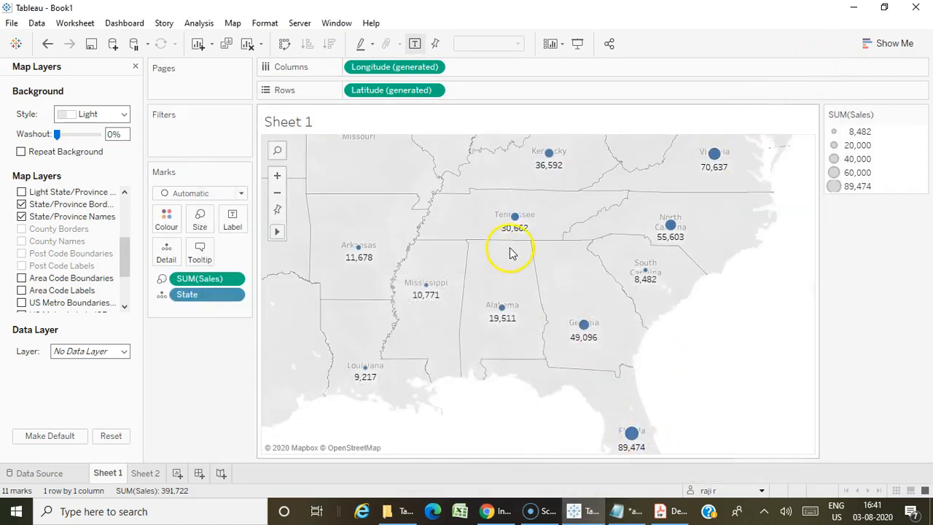
{"action": "left_click", "coordinate": [618, 510]}
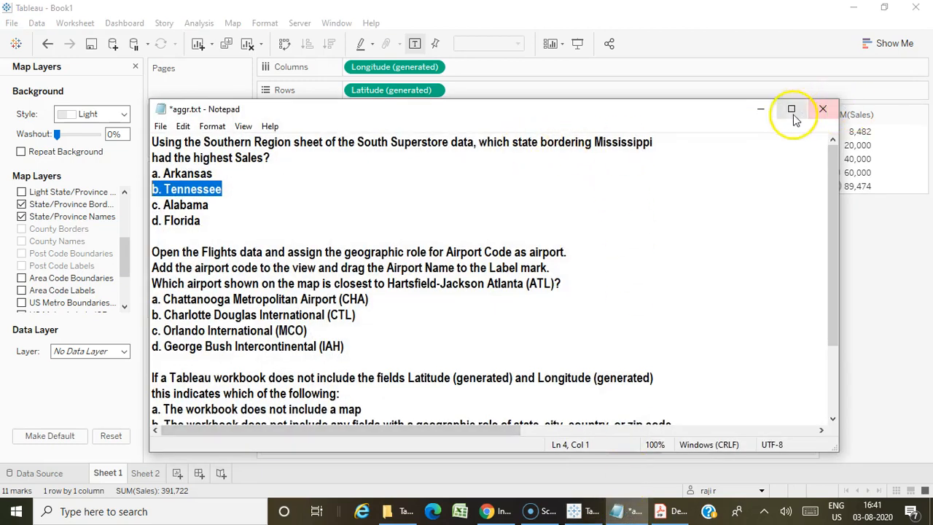
{"action": "left_click", "coordinate": [770, 117]}
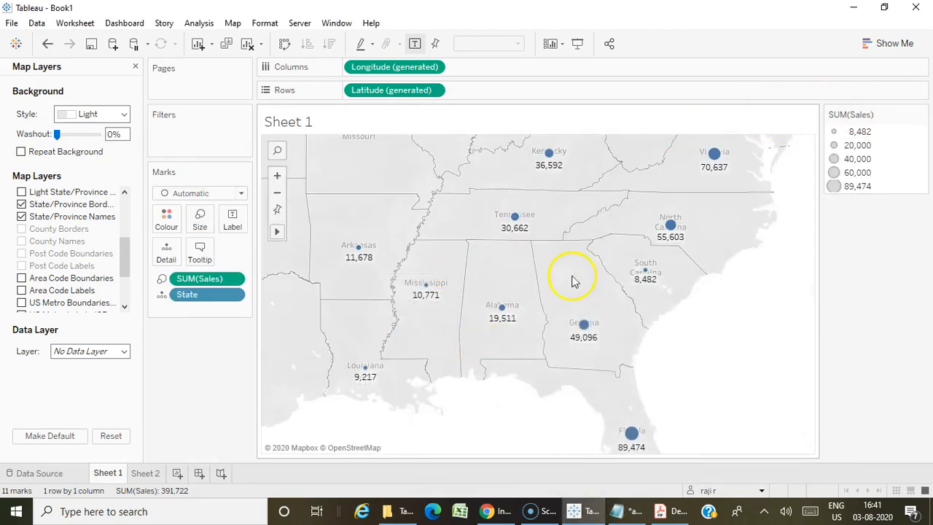
{"action": "mouse_move", "coordinate": [586, 329]}
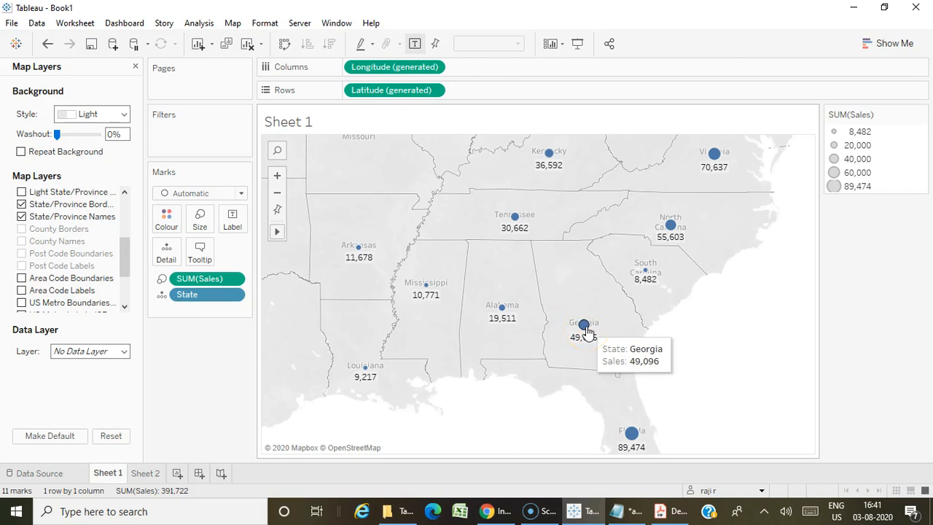
{"action": "left_click", "coordinate": [631, 514]}
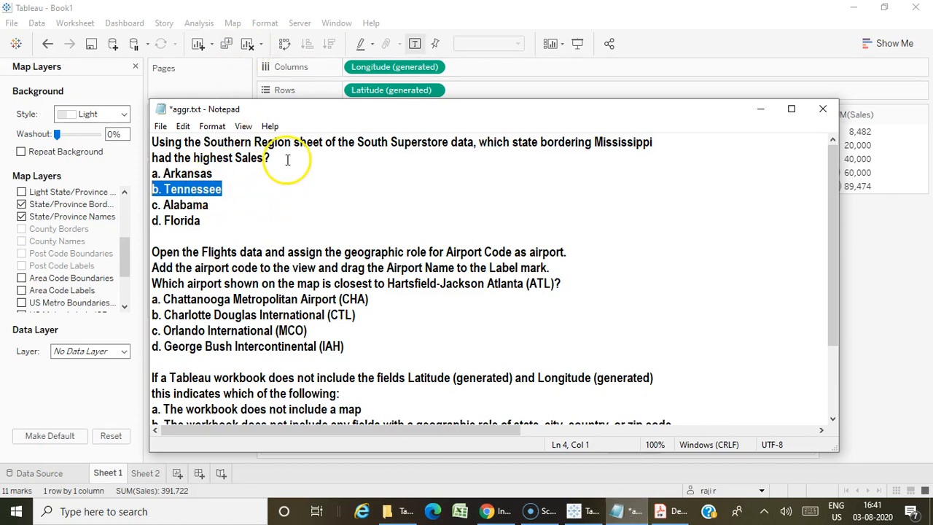
{"action": "left_click", "coordinate": [761, 112]}
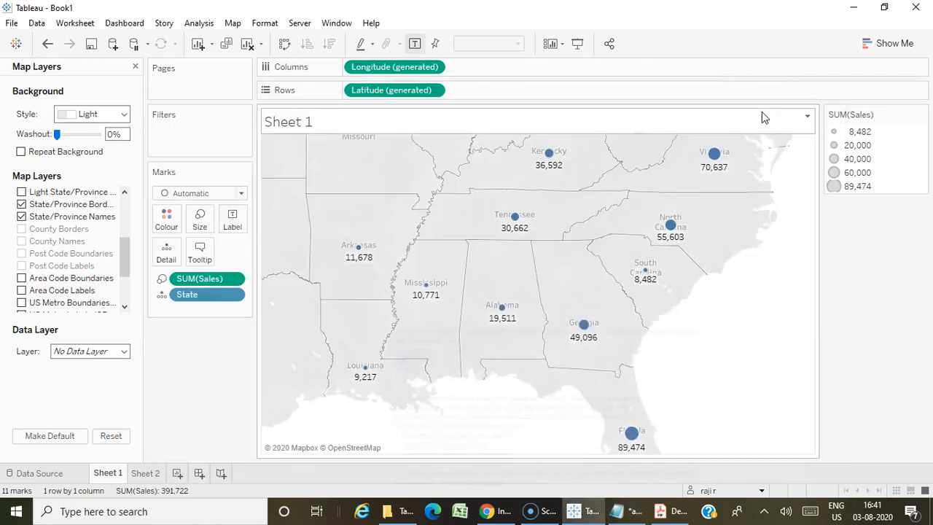
{"action": "left_click", "coordinate": [631, 512]}
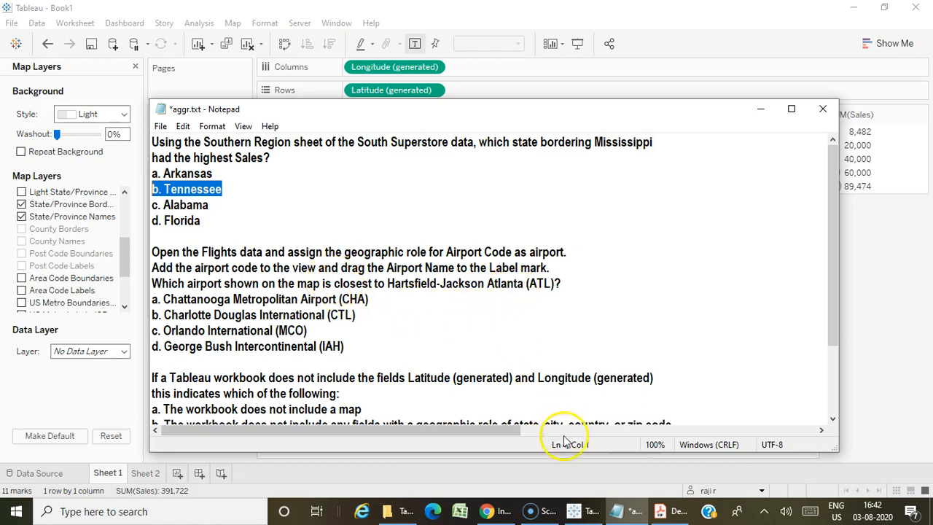
Create a new worksheet in Tableau and add the Flights sheet to the tds_sample_data_all data source.
{"action": "left_click", "coordinate": [576, 511]}
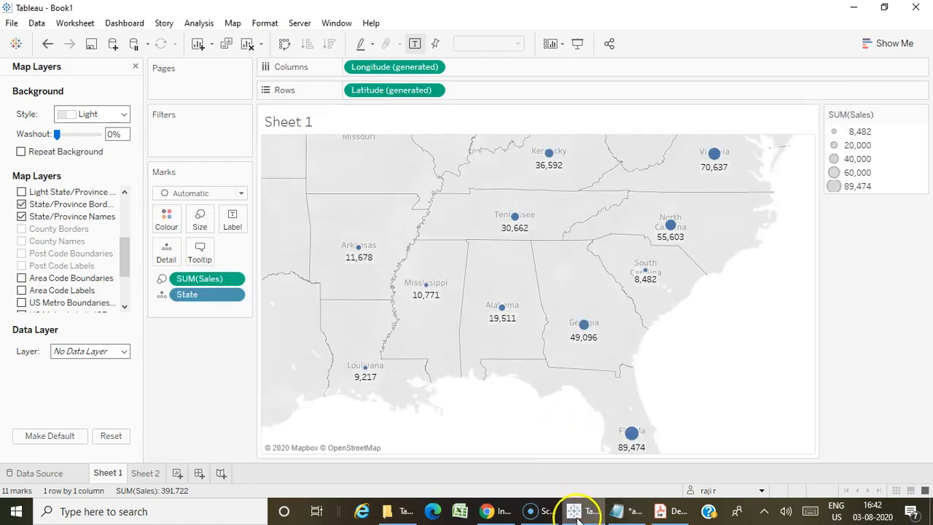
{"action": "left_click", "coordinate": [177, 472]}
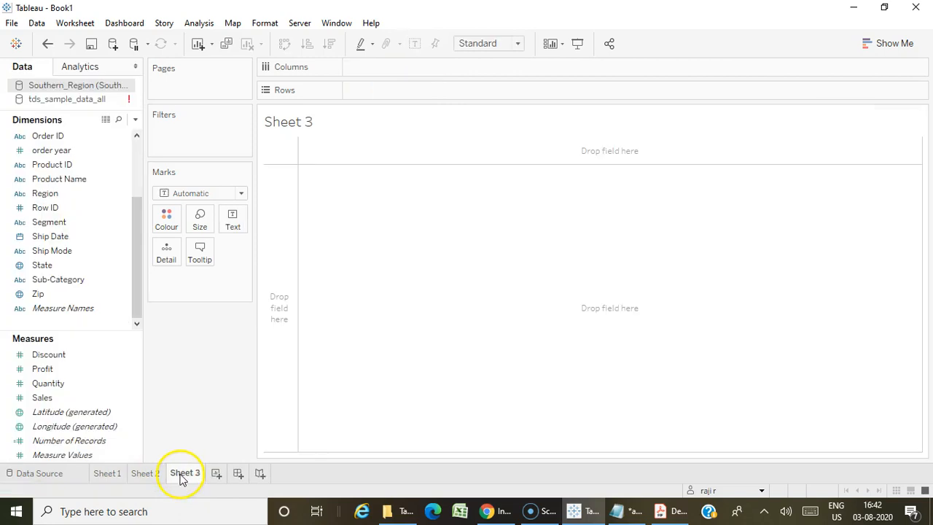
{"action": "left_click", "coordinate": [50, 100]}
{"action": "left_click", "coordinate": [42, 473]}
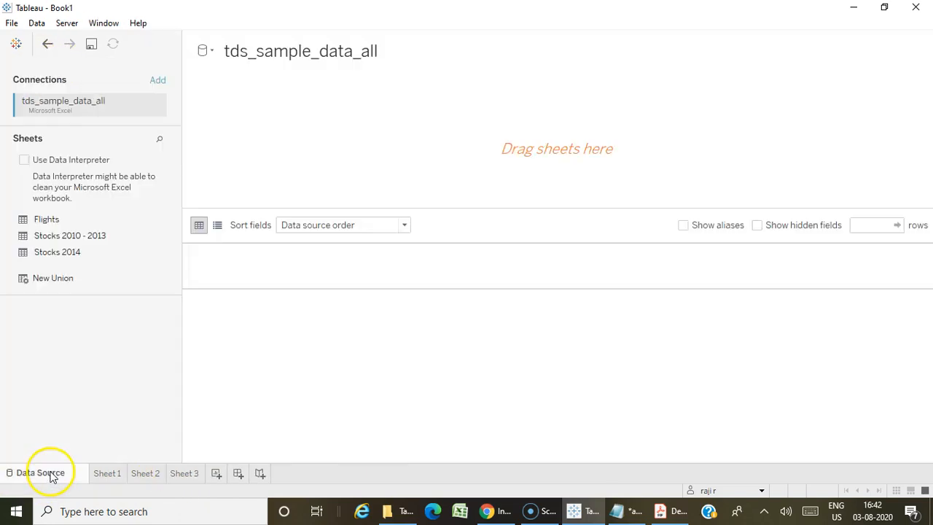
{"action": "left_click_drag", "start_coordinate": [40, 226], "coordinate": [322, 159]}
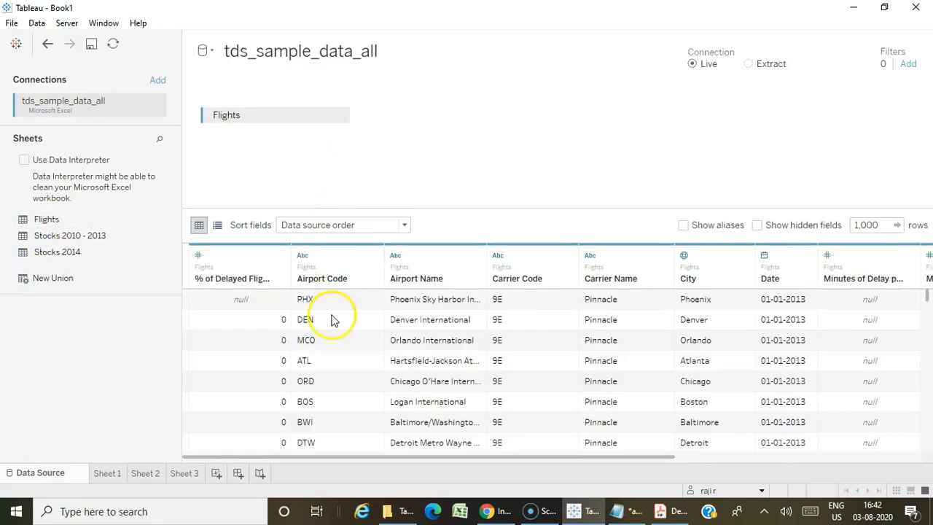
On Sheet 3, assign the Airport geographic role to the Airport Code field, as the Notepad question asks.
{"action": "left_click", "coordinate": [184, 475]}
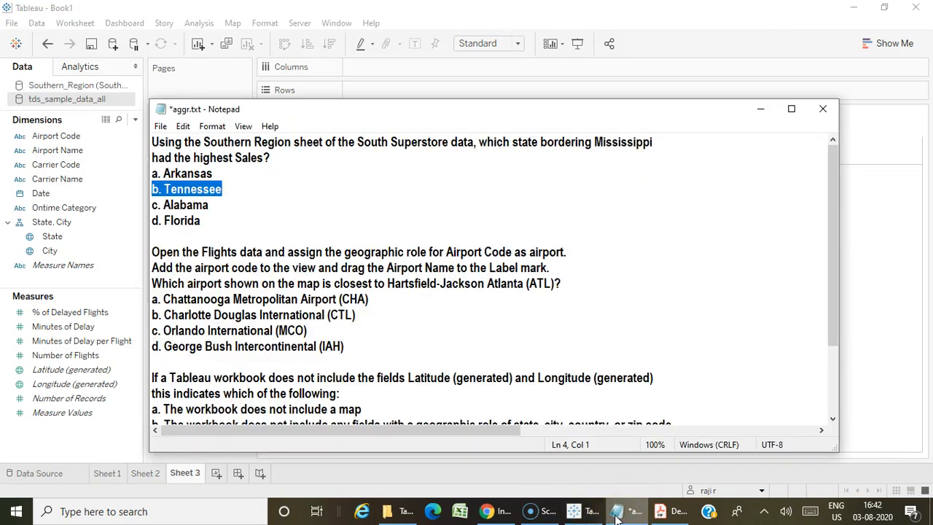
{"action": "left_click", "coordinate": [615, 512]}
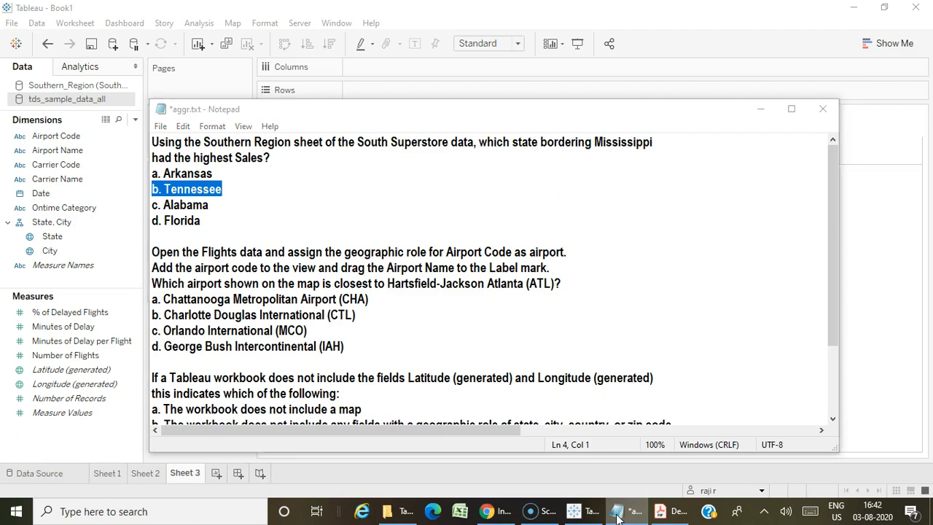
{"action": "left_click", "coordinate": [44, 136]}
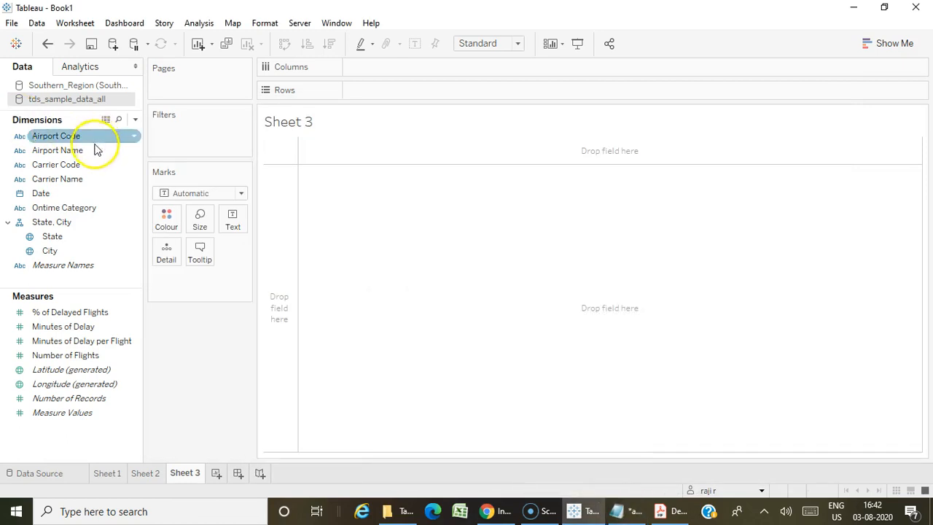
{"action": "left_click", "coordinate": [19, 137]}
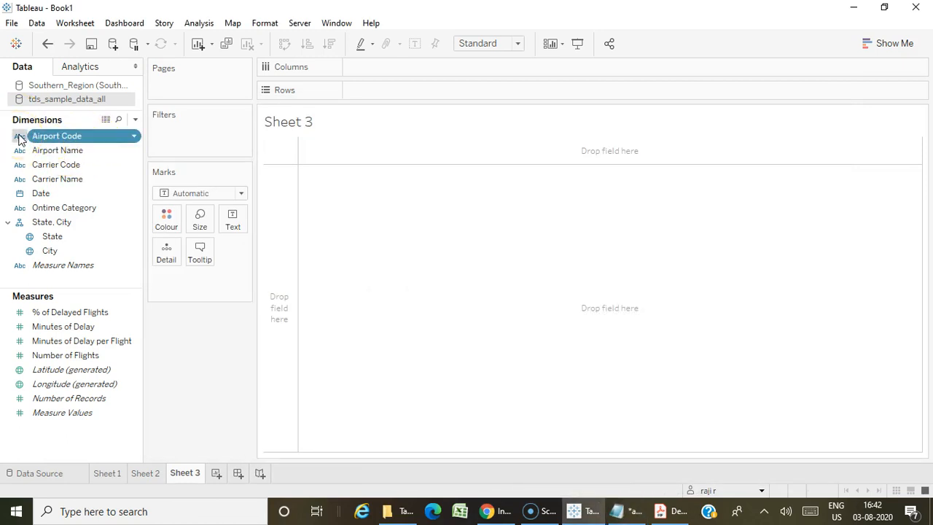
{"action": "mouse_move", "coordinate": [22, 271]}
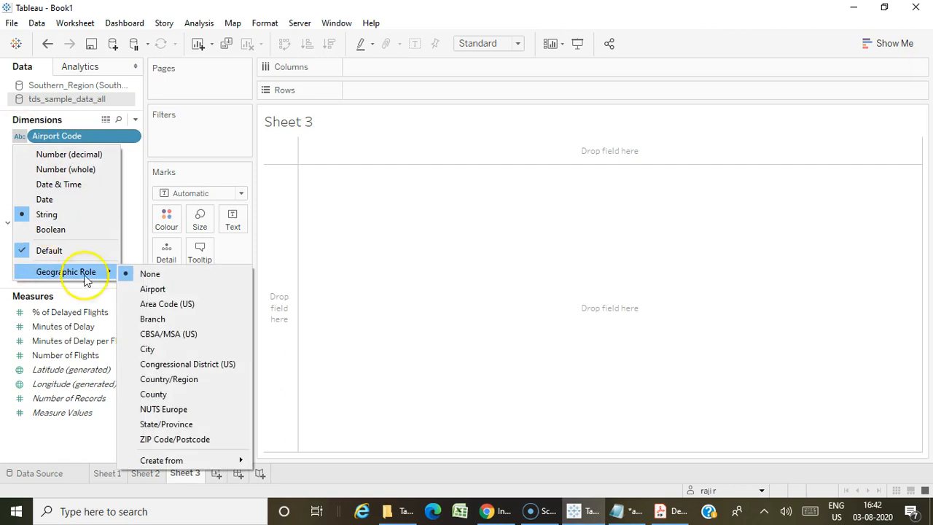
{"action": "left_click", "coordinate": [166, 289]}
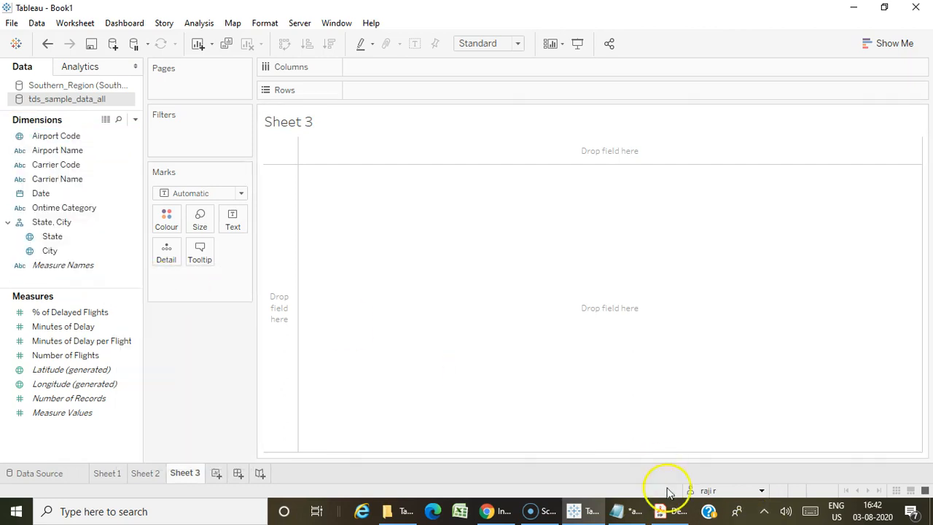
Map Airport Code on Sheet 3 and label the marks with Airport Name, following the Notepad question.
{"action": "left_click", "coordinate": [636, 511]}
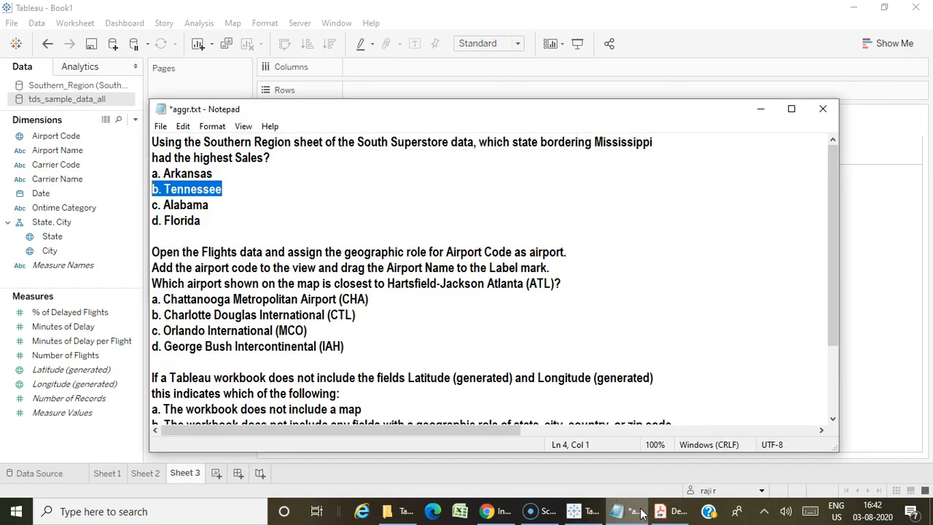
{"action": "left_click", "coordinate": [638, 511]}
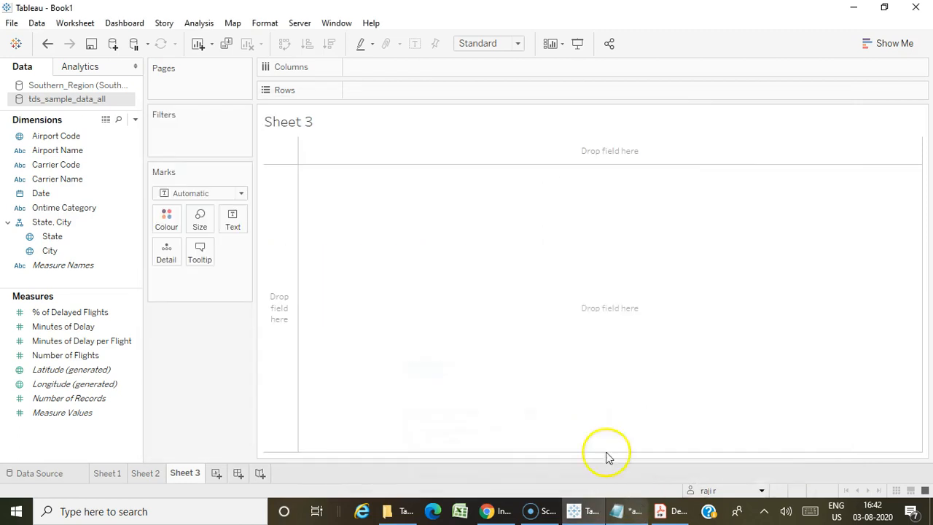
{"action": "left_click", "coordinate": [53, 137]}
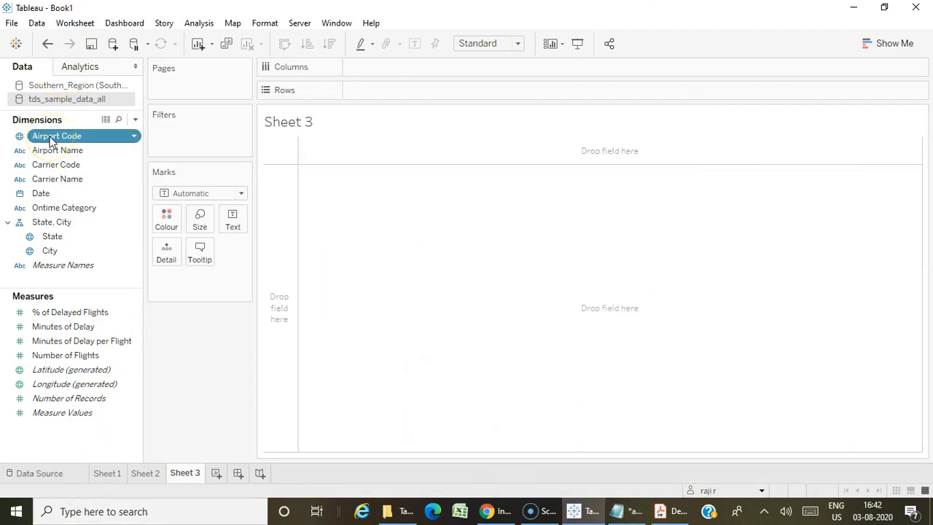
{"action": "double_click", "coordinate": [50, 139]}
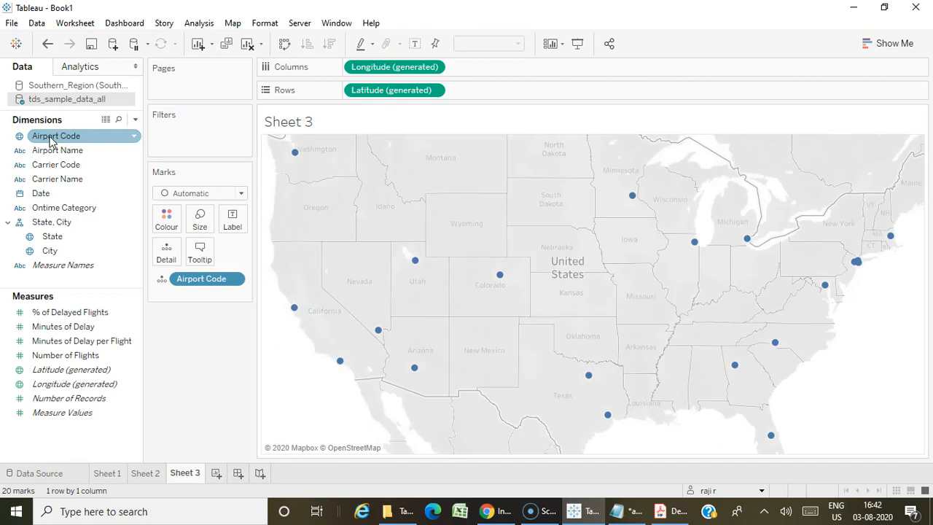
{"action": "left_click", "coordinate": [46, 151]}
{"action": "left_click_drag", "start_coordinate": [39, 150], "coordinate": [229, 223]}
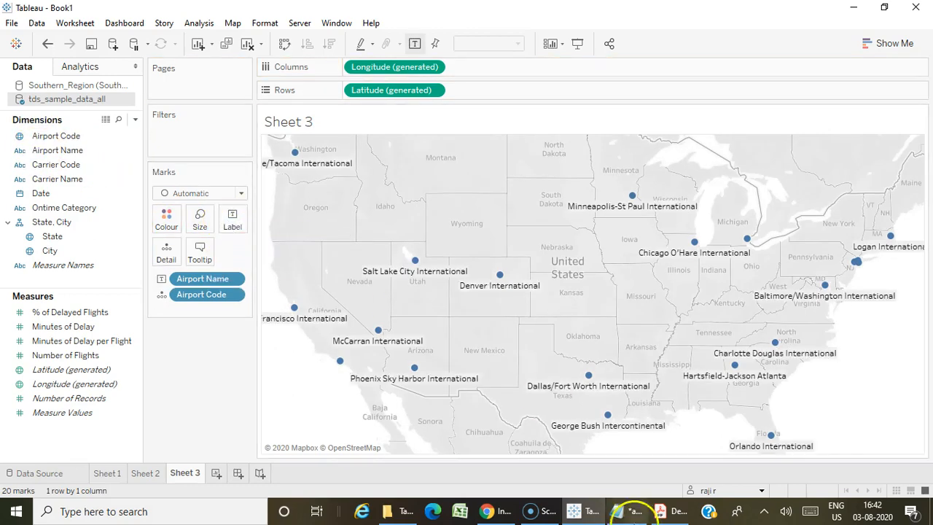
Examine the airports around Hartsfield-Jackson Atlanta on the Sheet 3 map and compare them with the answer options in Notepad.
{"action": "left_click", "coordinate": [627, 516]}
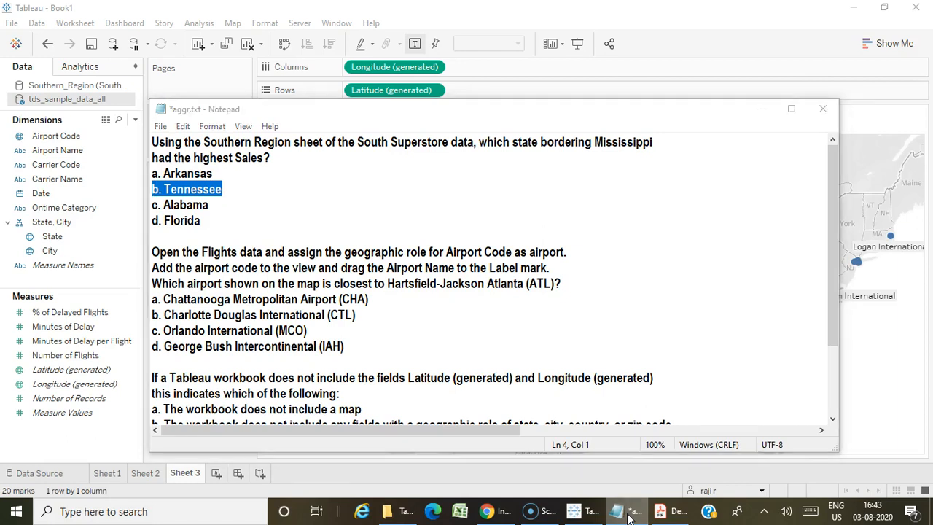
{"action": "left_click", "coordinate": [629, 516]}
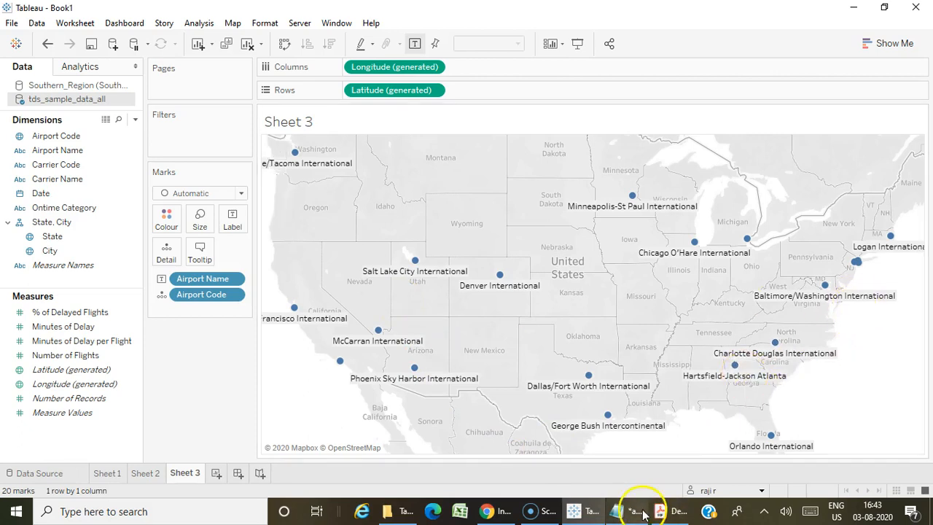
{"action": "left_click", "coordinate": [619, 510]}
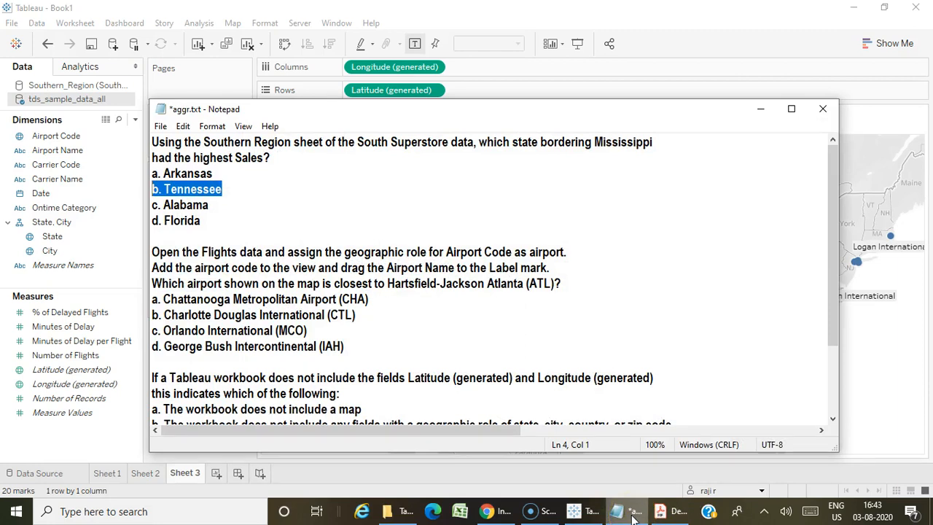
{"action": "left_click", "coordinate": [632, 513]}
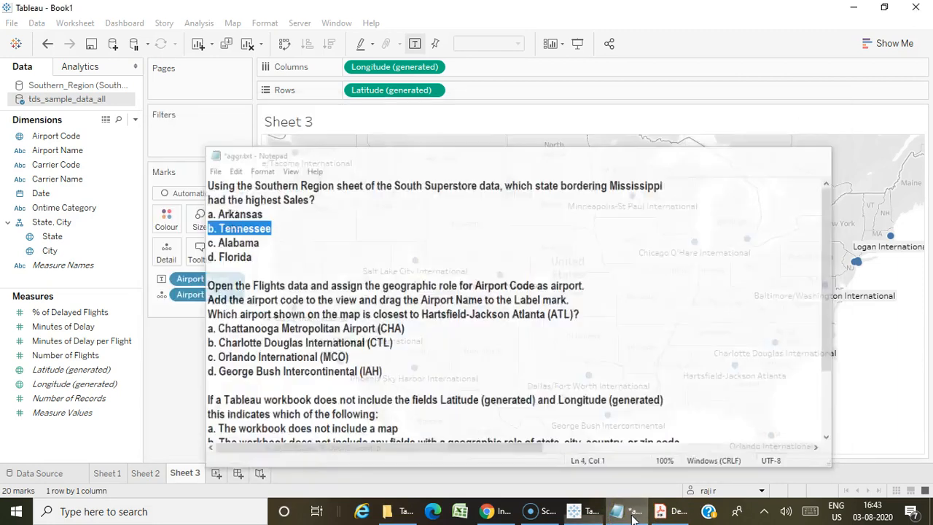
{"action": "mouse_move", "coordinate": [728, 370]}
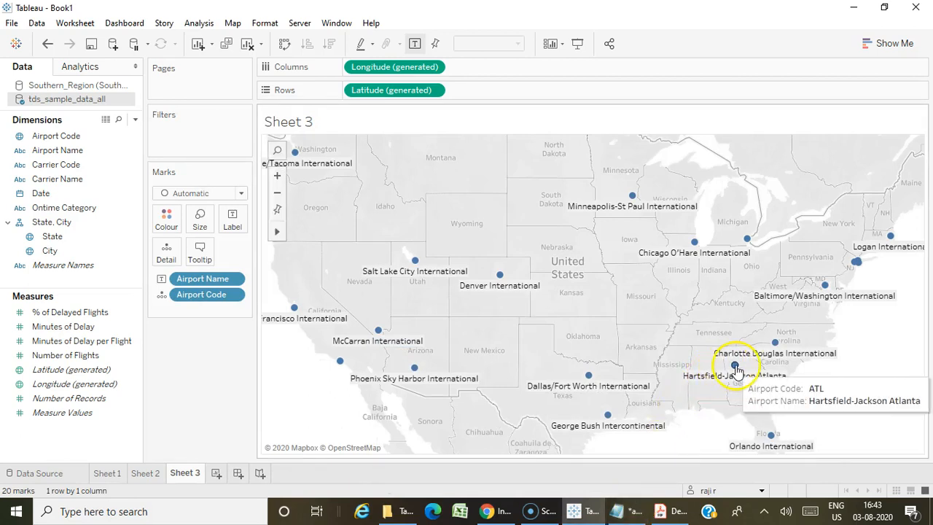
Check the airports near Hartsfield-Jackson Atlanta on the Sheet 3 map and highlight option b, Charlotte Douglas International, in Notepad.
{"action": "mouse_move", "coordinate": [569, 381]}
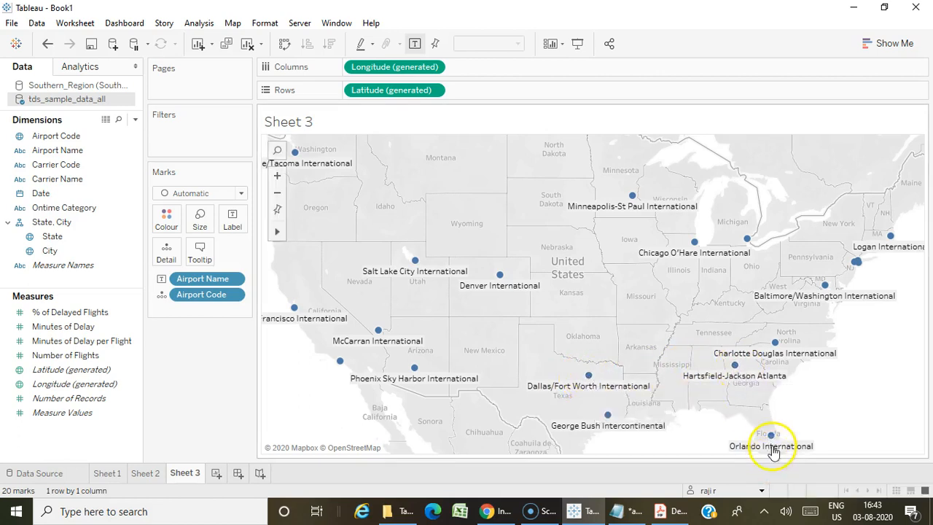
{"action": "mouse_move", "coordinate": [773, 437]}
{"action": "mouse_move", "coordinate": [775, 353]}
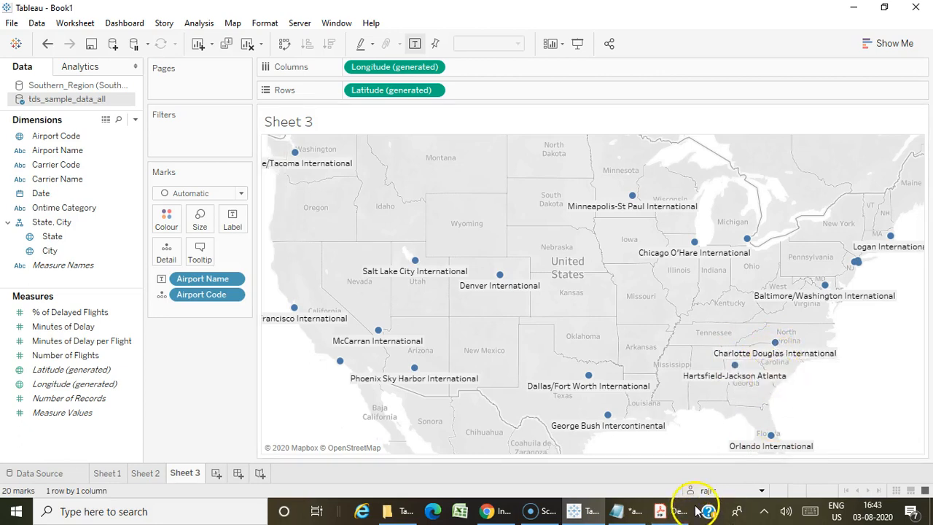
{"action": "left_click", "coordinate": [617, 511]}
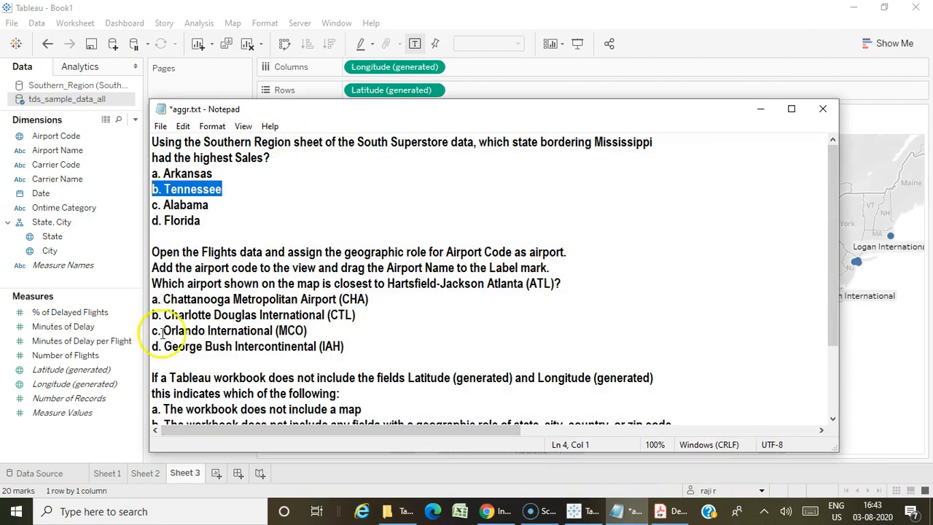
{"action": "left_click_drag", "start_coordinate": [153, 314], "coordinate": [363, 314]}
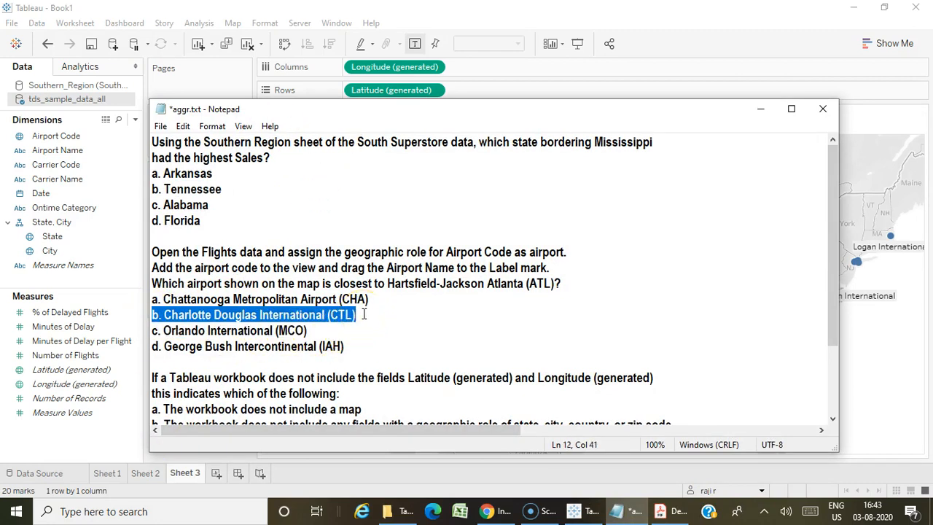
{"action": "left_click", "coordinate": [389, 310]}
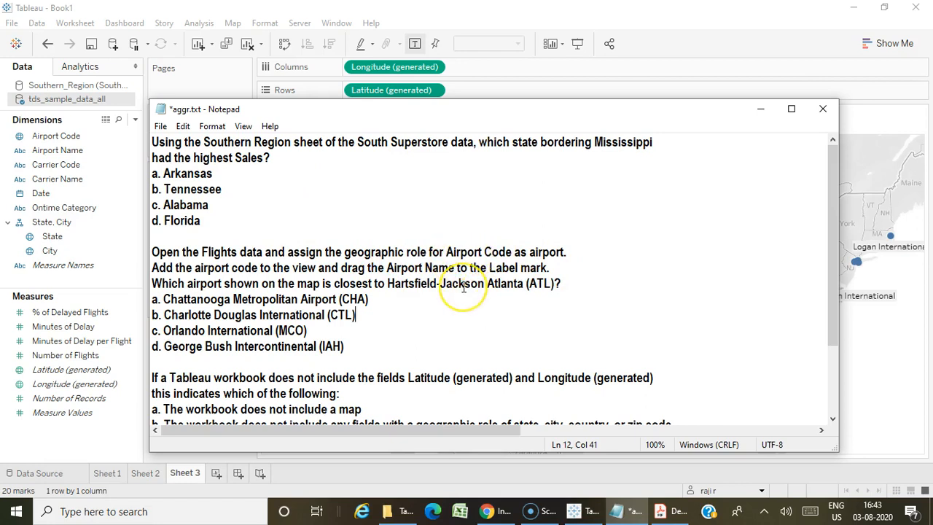
Highlight option b, no fields with a geographic role, for the Notepad question about missing generated coordinates, and return to Tableau.
{"action": "scroll", "coordinate": [464, 286], "scroll_direction": "down", "scroll_amount": 2}
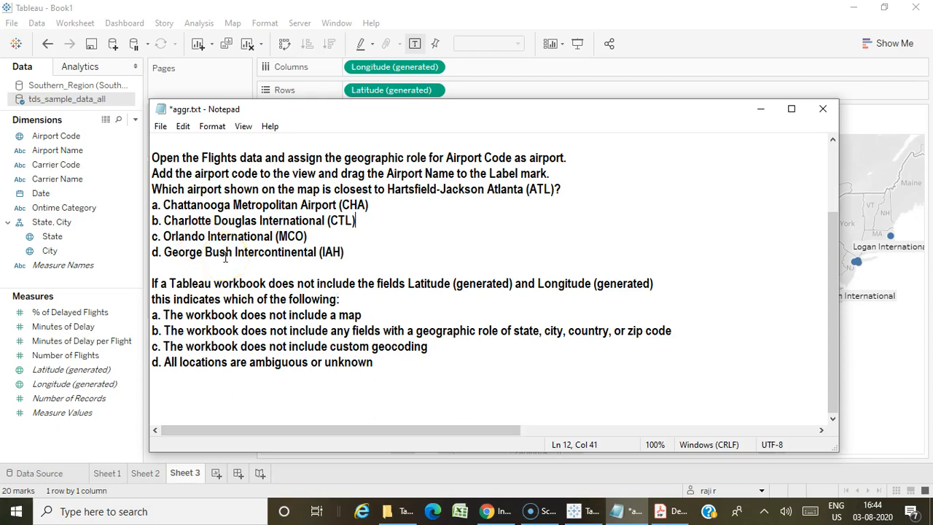
{"action": "left_click_drag", "start_coordinate": [170, 331], "coordinate": [736, 336]}
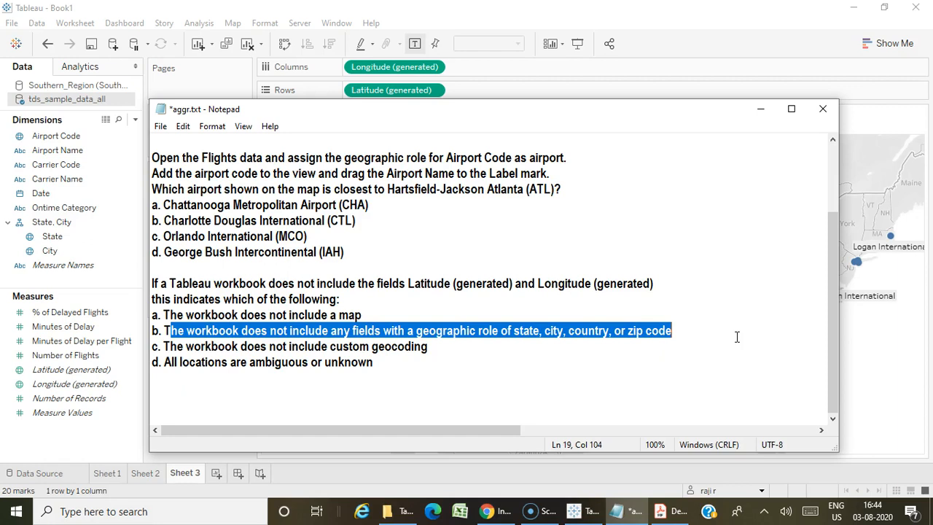
{"action": "left_click", "coordinate": [644, 368]}
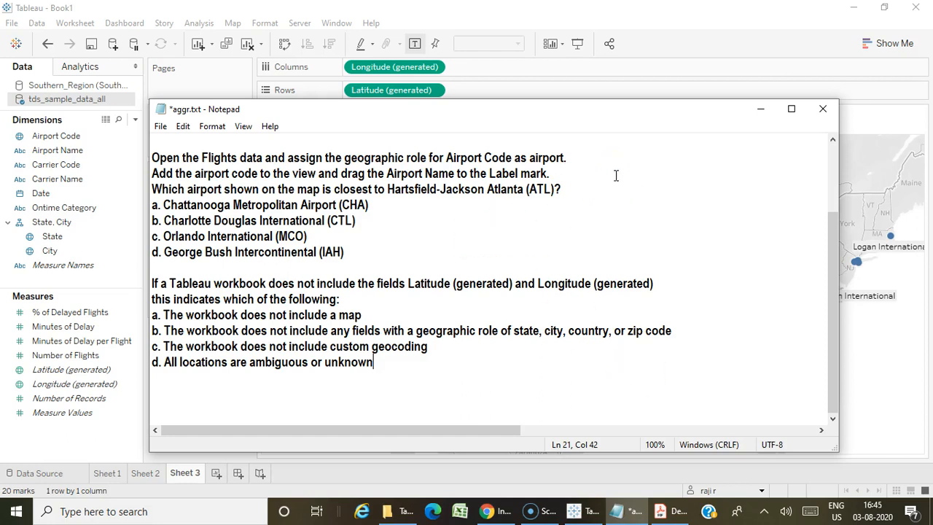
{"action": "left_click", "coordinate": [747, 108]}
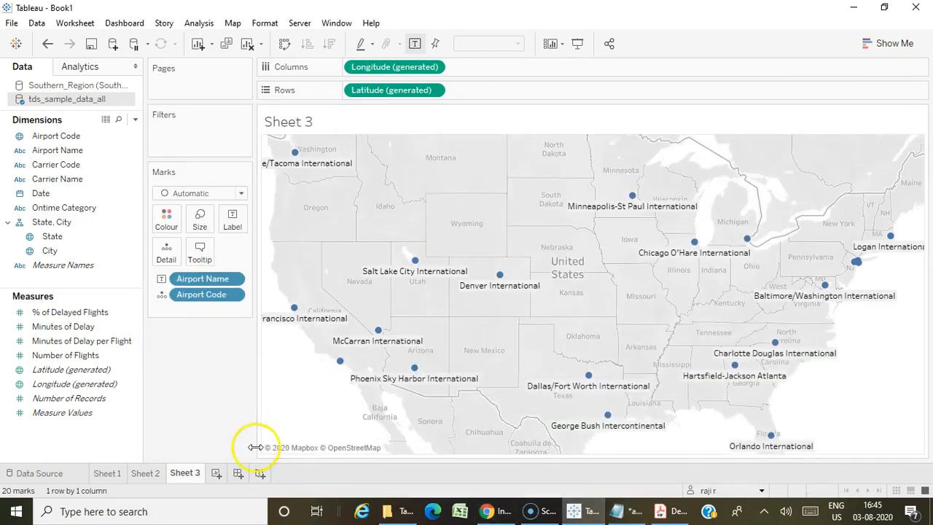
Create a new worksheet and map the State field from the tds_sample_data_all data source.
{"action": "left_click", "coordinate": [216, 473]}
{"action": "left_click", "coordinate": [73, 384]}
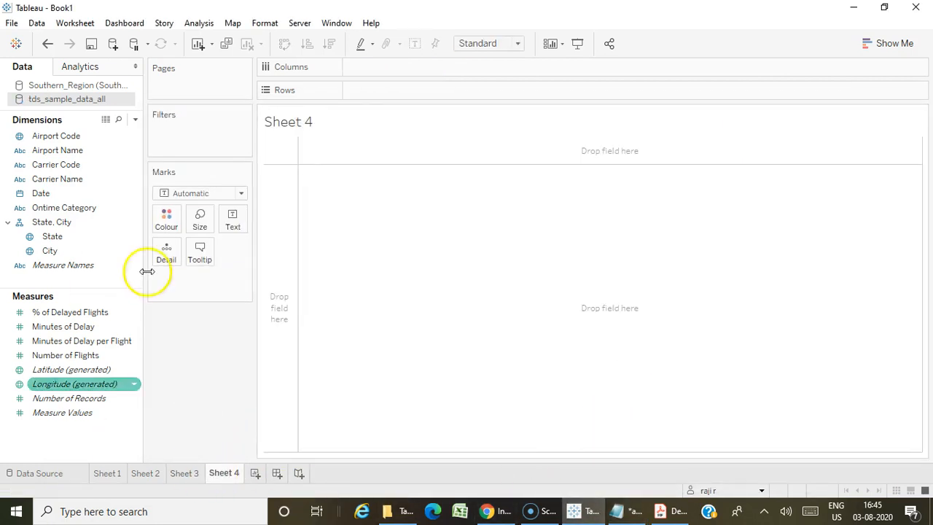
{"action": "double_click", "coordinate": [62, 237]}
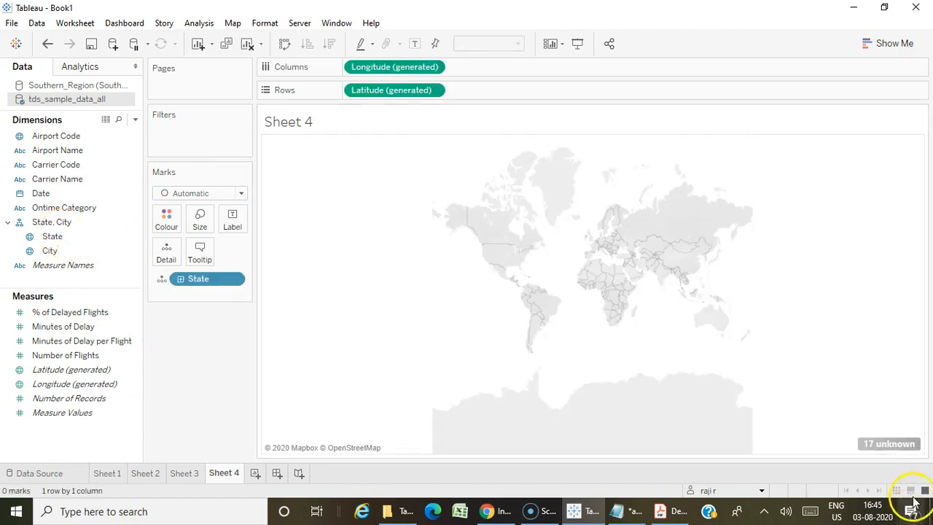
Correct the unknown State locations on Sheet 4 by editing the locations with the country fixed to USA.
{"action": "left_click", "coordinate": [890, 445]}
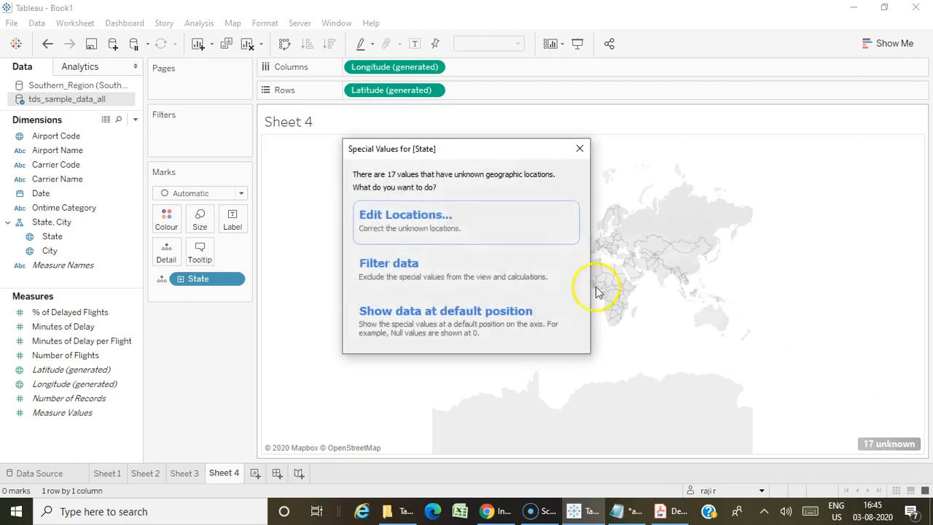
{"action": "left_click", "coordinate": [456, 234]}
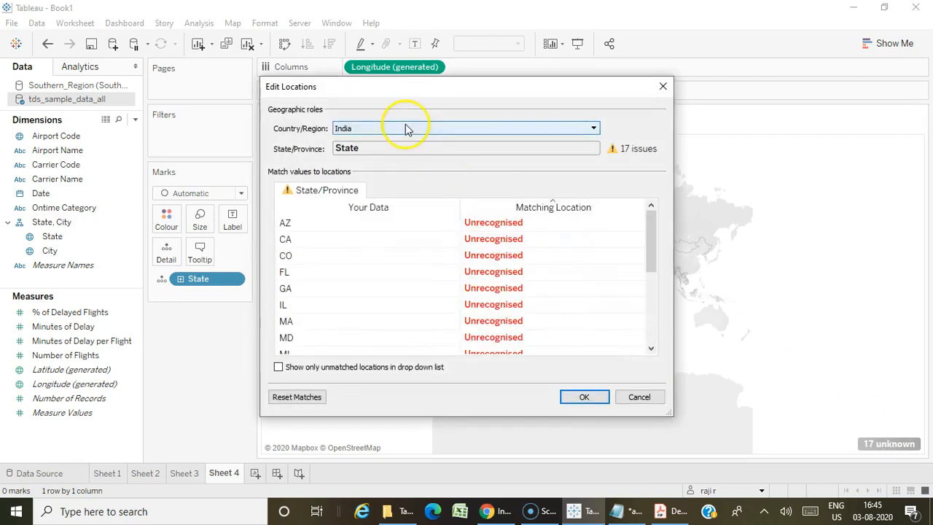
{"action": "left_click", "coordinate": [441, 132]}
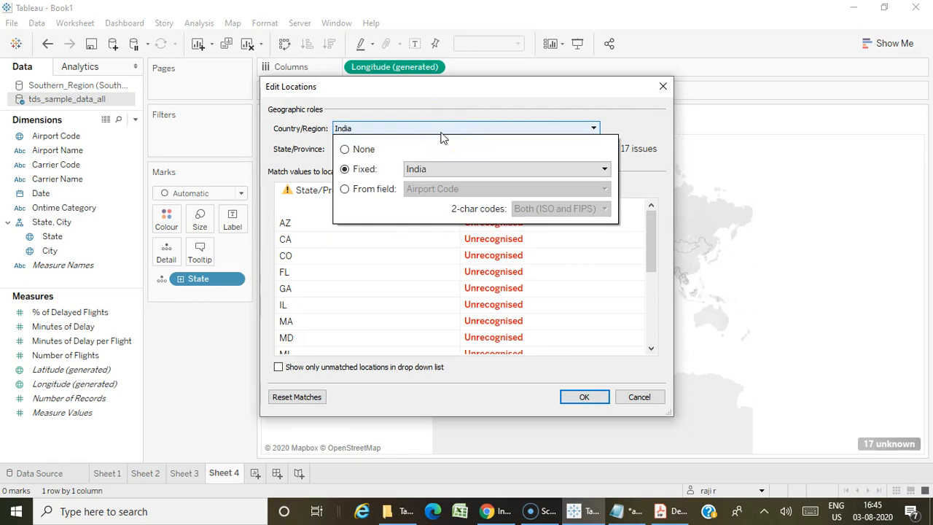
{"action": "left_click", "coordinate": [530, 163]}
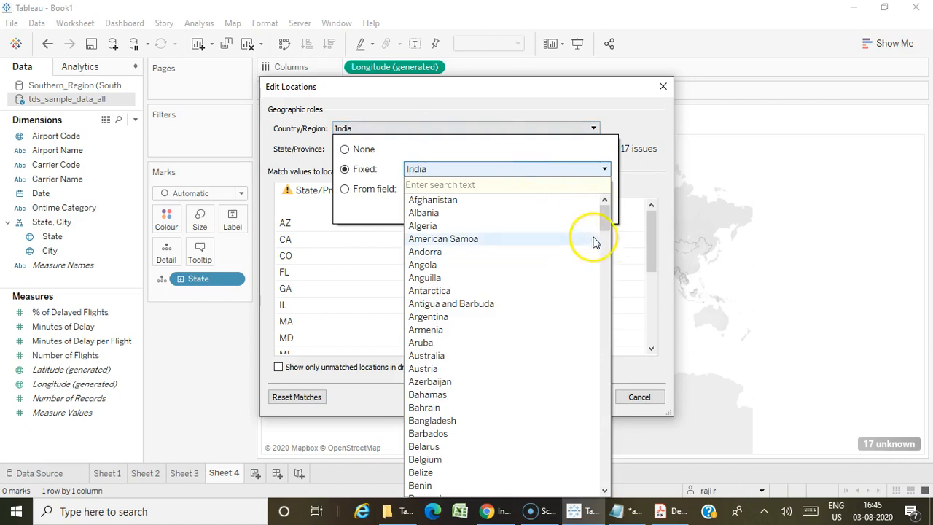
{"action": "left_click_drag", "start_coordinate": [607, 211], "coordinate": [605, 474]}
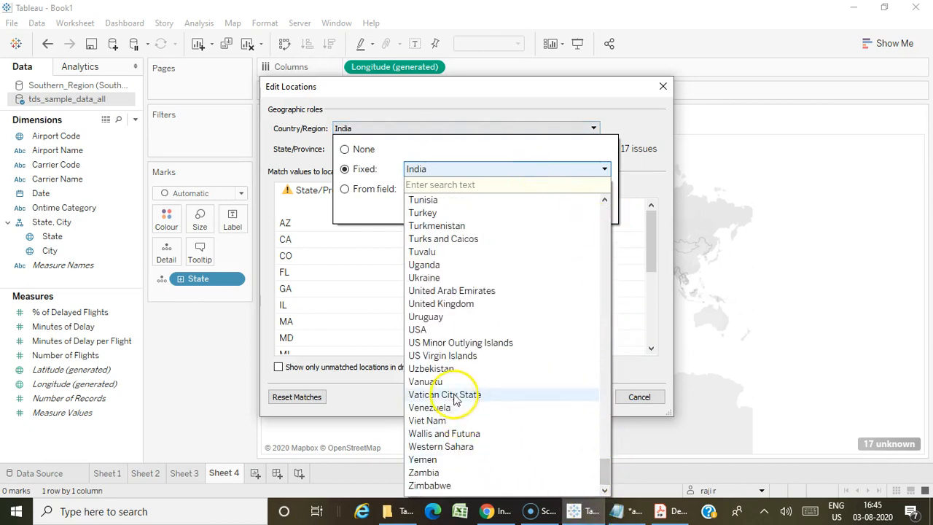
{"action": "left_click", "coordinate": [439, 331]}
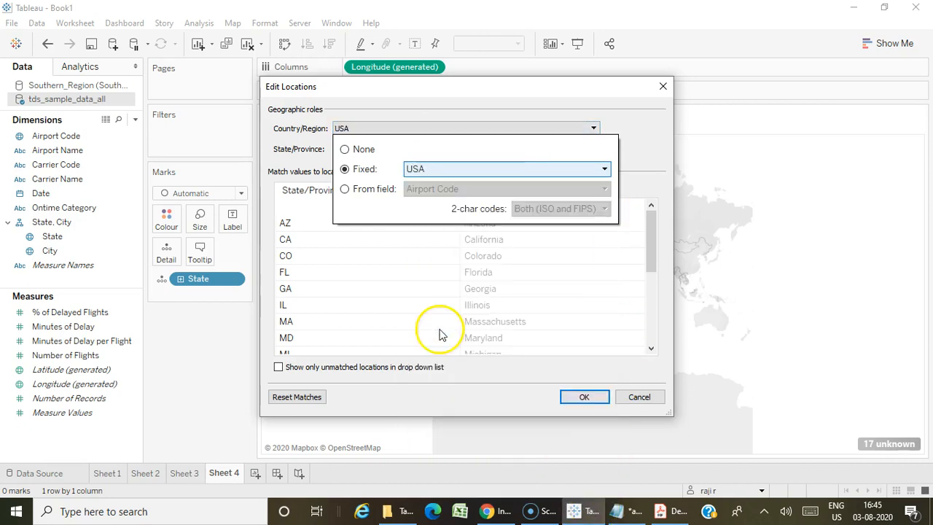
{"action": "left_click", "coordinate": [582, 398]}
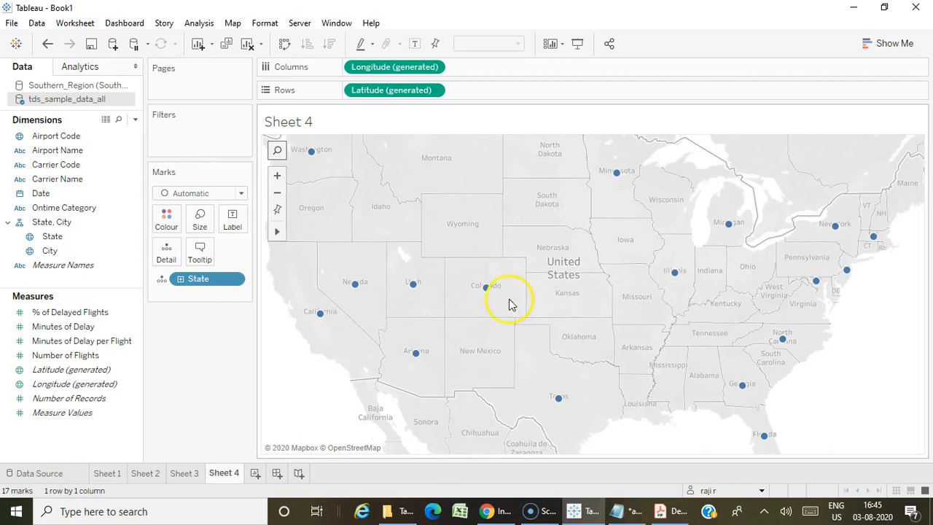
Create another worksheet and map the State field from the Southern_Region data source.
{"action": "left_click", "coordinate": [256, 474]}
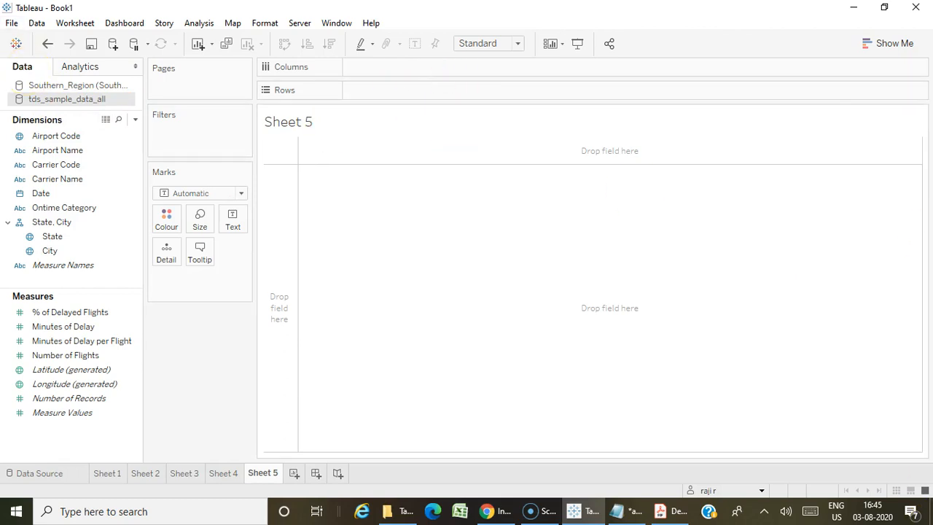
{"action": "left_click", "coordinate": [87, 85]}
{"action": "left_click", "coordinate": [73, 166]}
{"action": "scroll", "coordinate": [73, 166], "scroll_direction": "up", "scroll_amount": 2}
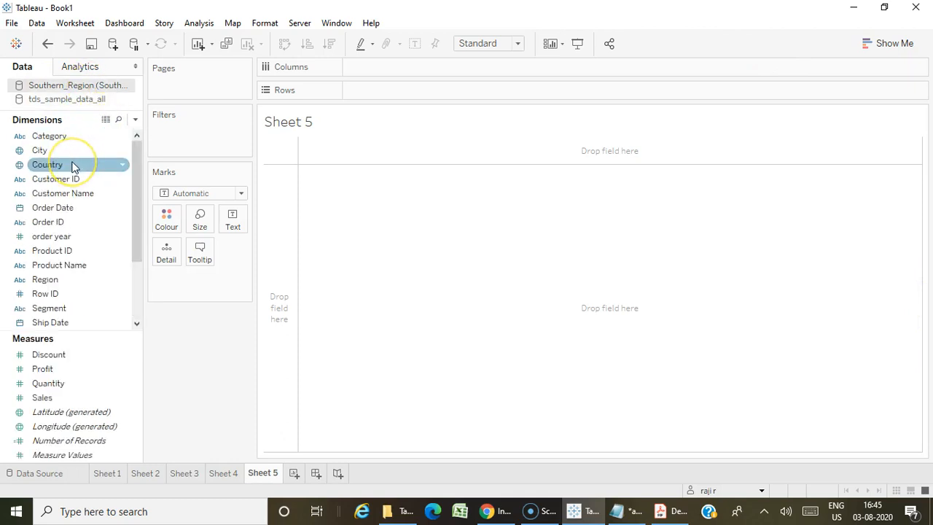
{"action": "scroll", "coordinate": [68, 292], "scroll_direction": "down", "scroll_amount": 2}
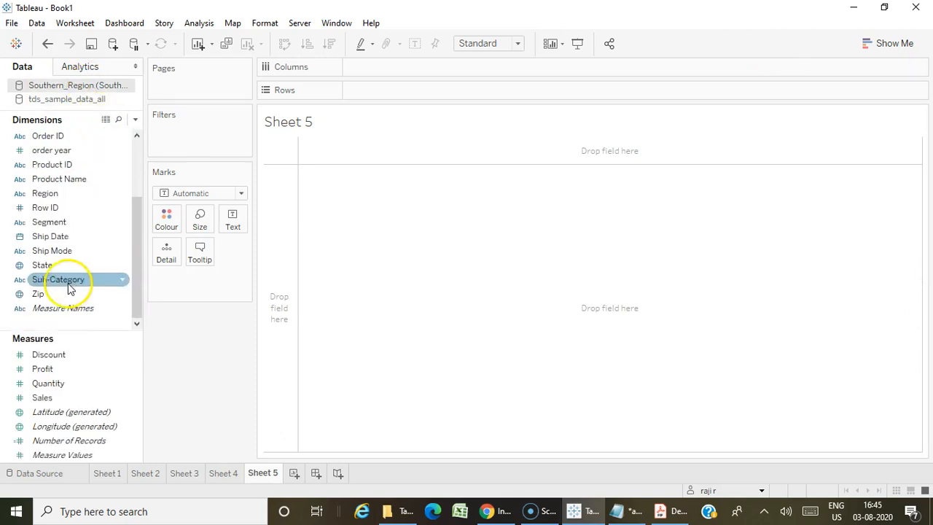
{"action": "left_click", "coordinate": [53, 267]}
{"action": "double_click", "coordinate": [52, 267]}
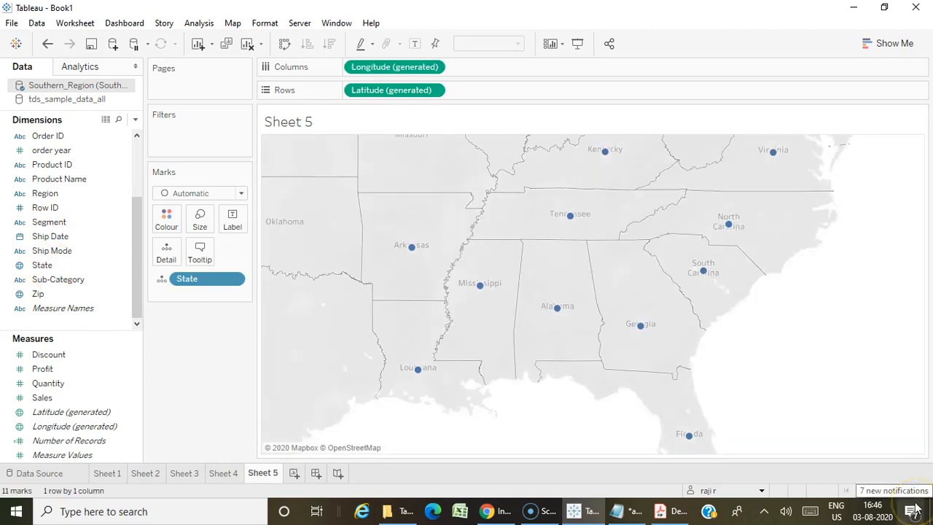
Edit the map locations on Sheet 5 and fix the Country/Region to India.
{"action": "left_click", "coordinate": [213, 23]}
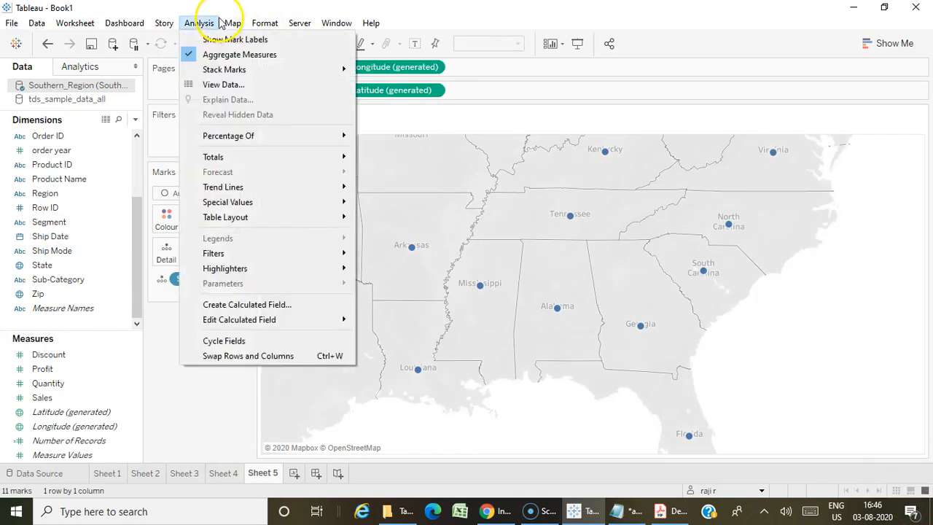
{"action": "mouse_move", "coordinate": [233, 23]}
{"action": "left_click", "coordinate": [247, 85]}
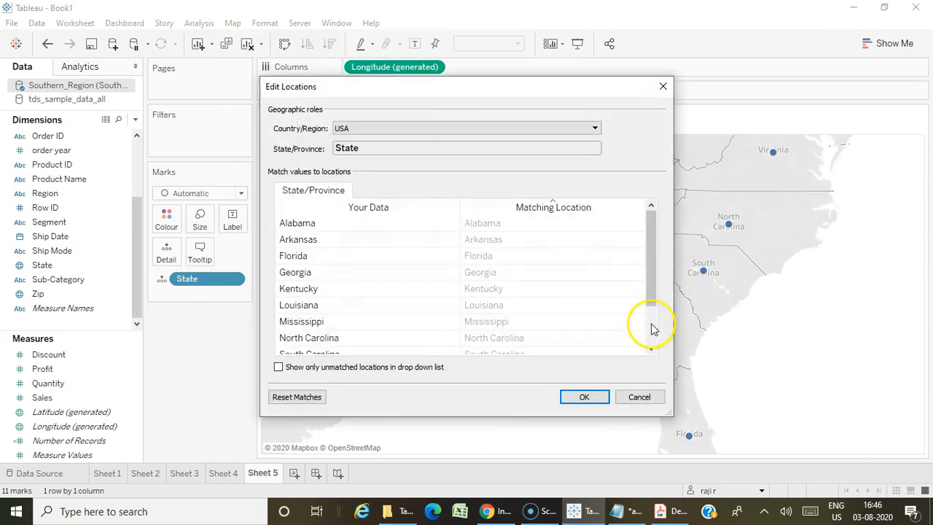
{"action": "left_click", "coordinate": [475, 128]}
{"action": "left_click", "coordinate": [603, 169]}
{"action": "left_click_drag", "start_coordinate": [606, 218], "coordinate": [604, 483]}
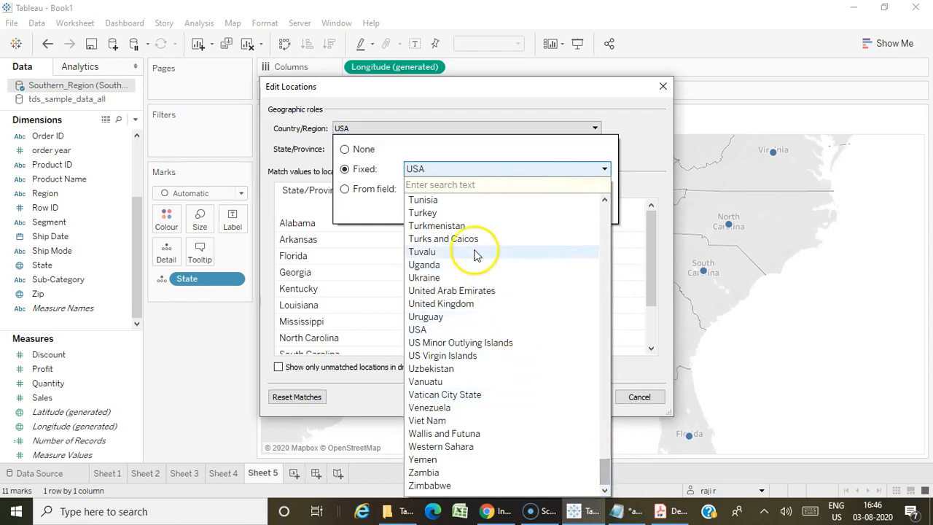
{"action": "scroll", "coordinate": [474, 252], "scroll_direction": "up", "scroll_amount": 2}
{"action": "scroll", "coordinate": [474, 253], "scroll_direction": "up", "scroll_amount": 20}
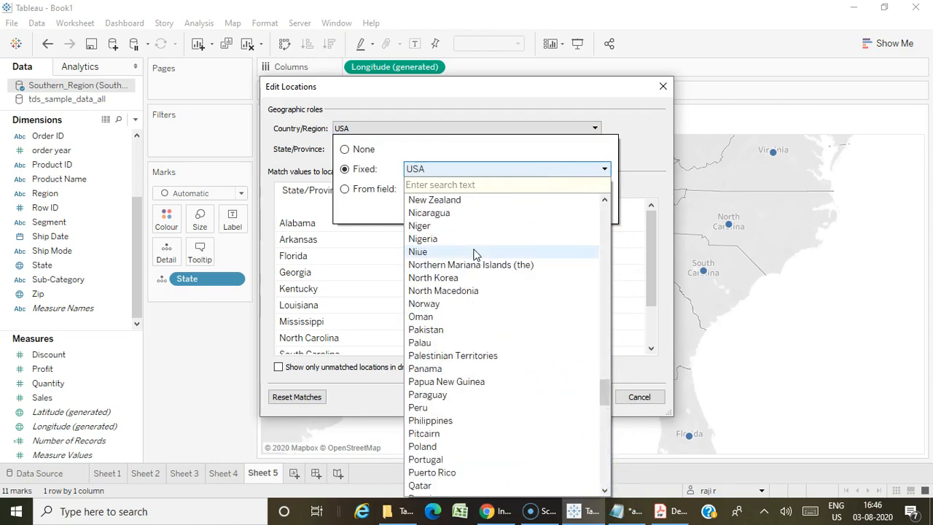
{"action": "scroll", "coordinate": [475, 253], "scroll_direction": "up", "scroll_amount": 13}
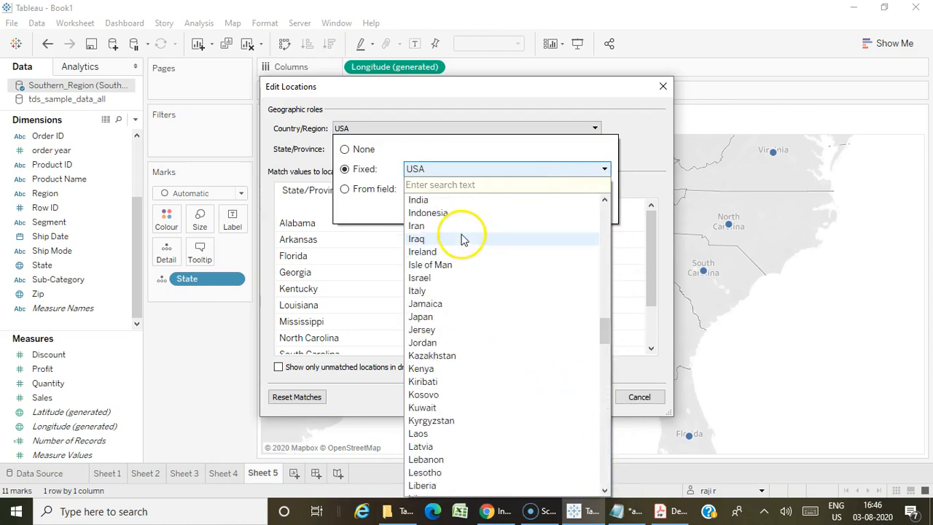
{"action": "left_click", "coordinate": [457, 238]}
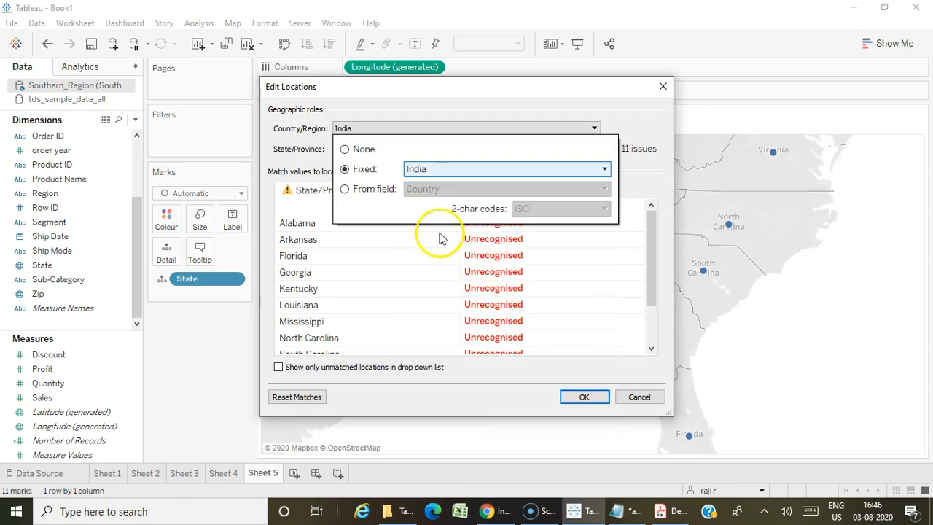
{"action": "left_click", "coordinate": [574, 400]}
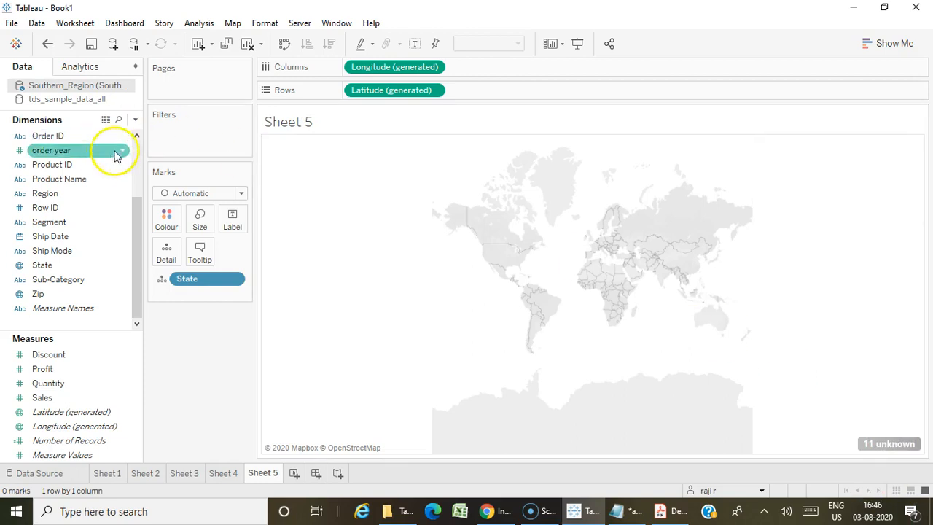
Add the Country dimension to the Detail mark of the Sheet 5 map.
{"action": "scroll", "coordinate": [117, 153], "scroll_direction": "up", "scroll_amount": 2}
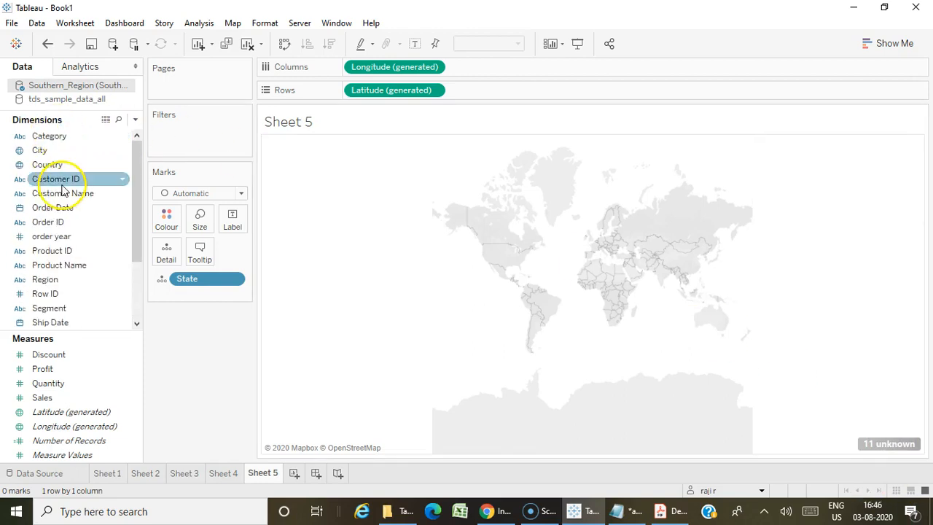
{"action": "left_click_drag", "start_coordinate": [42, 165], "coordinate": [163, 251]}
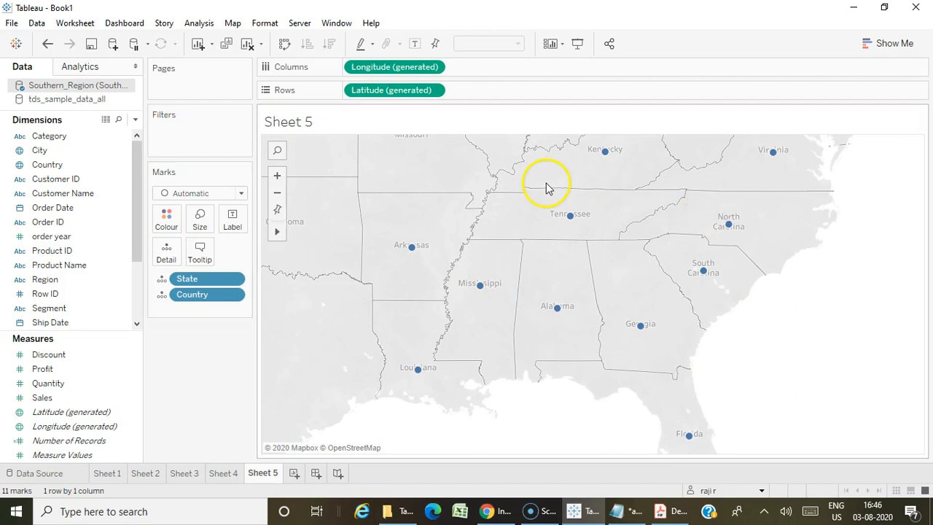
{"action": "left_click", "coordinate": [619, 275]}
Switch to the DesktopSpecialist_ExamGuide PDF in Acrobat Reader and review the Skills Measured section.
{"action": "left_click", "coordinate": [676, 504]}
{"action": "scroll", "coordinate": [367, 341], "scroll_direction": "down", "scroll_amount": 1}
{"action": "scroll", "coordinate": [367, 342], "scroll_direction": "up", "scroll_amount": 10}
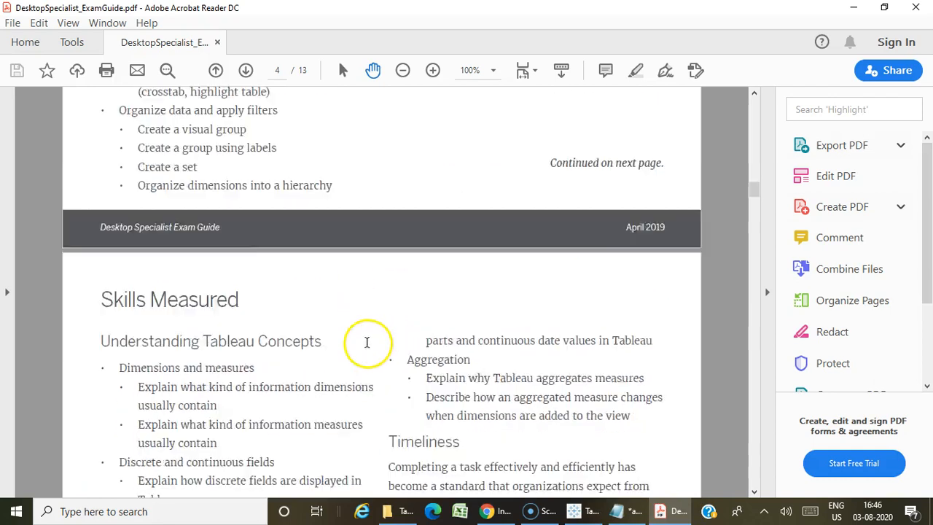